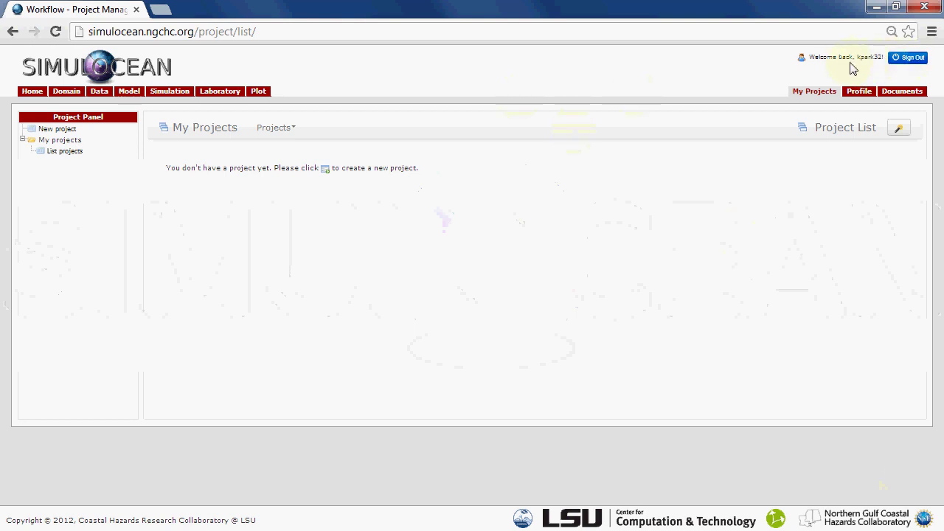
# Open My Projects and confirm the project list is empty.
pyautogui.click(815, 91)
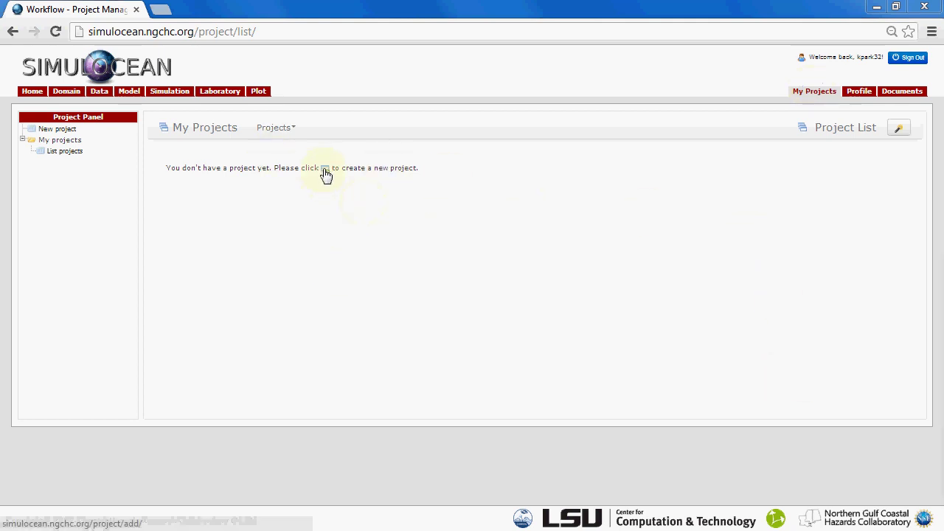
# Create project Simulocean_Tutorial, keep group simulocean, and add a tutorial description.
pyautogui.click(51, 132)
pyautogui.click(270, 178)
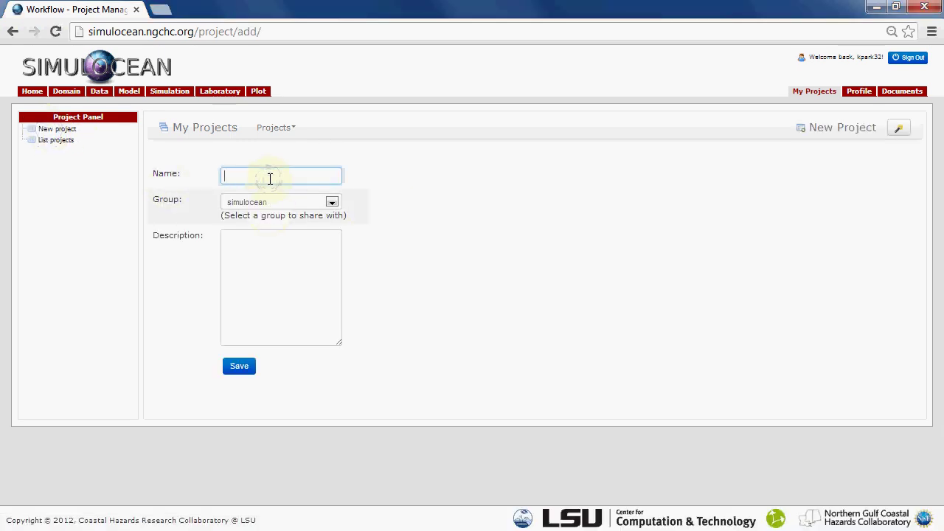
pyautogui.write('Simul')
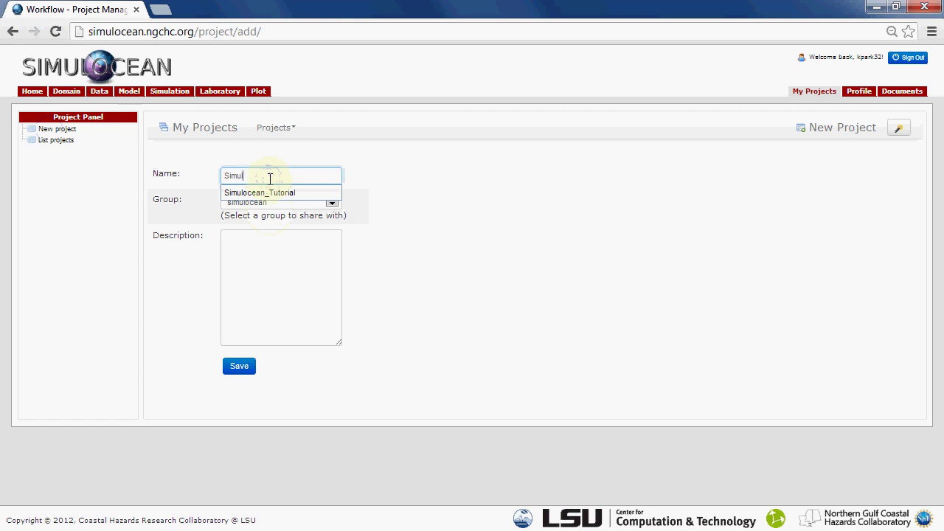
pyautogui.write('ocean_Tutorial')
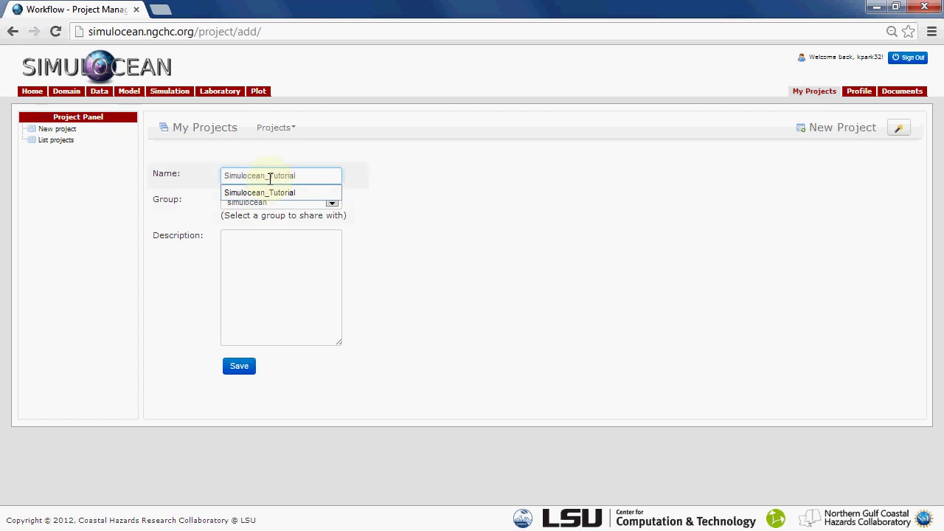
pyautogui.press('Down')
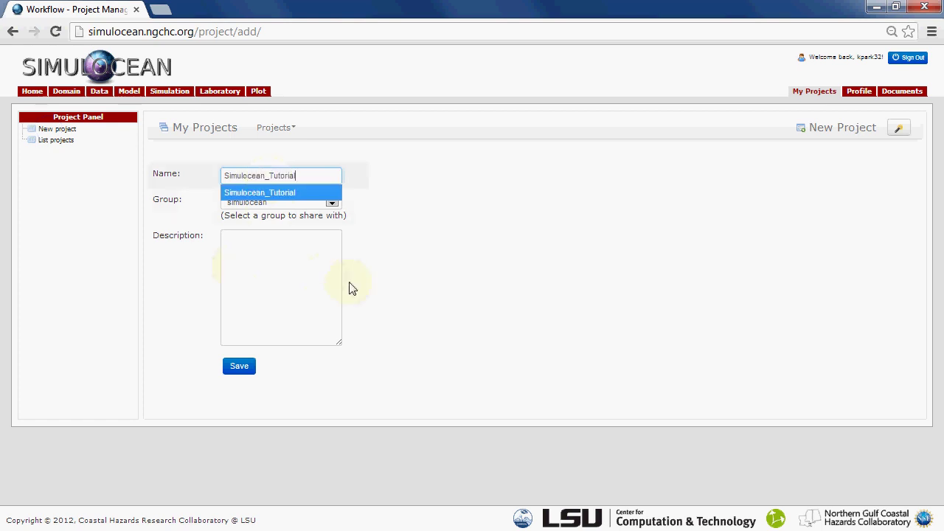
pyautogui.press('Return')
pyautogui.click(323, 203)
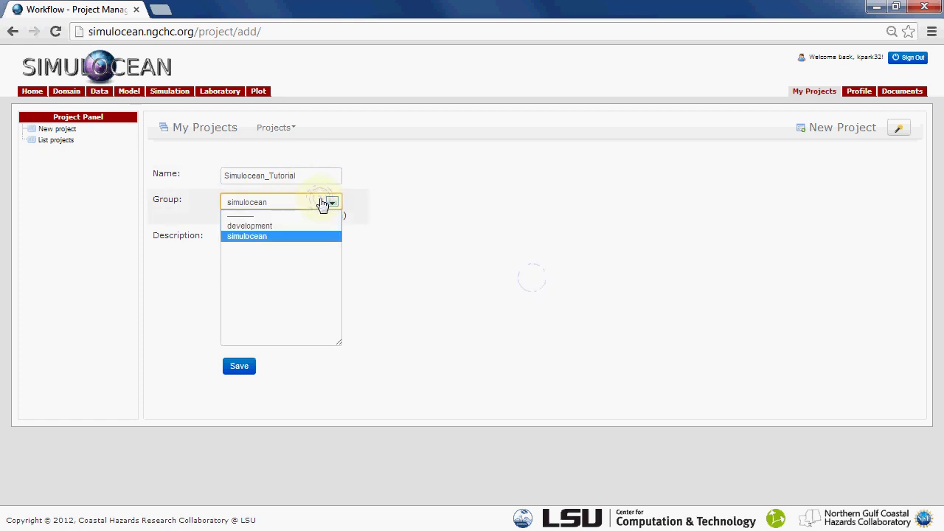
pyautogui.click(322, 203)
pyautogui.click(299, 251)
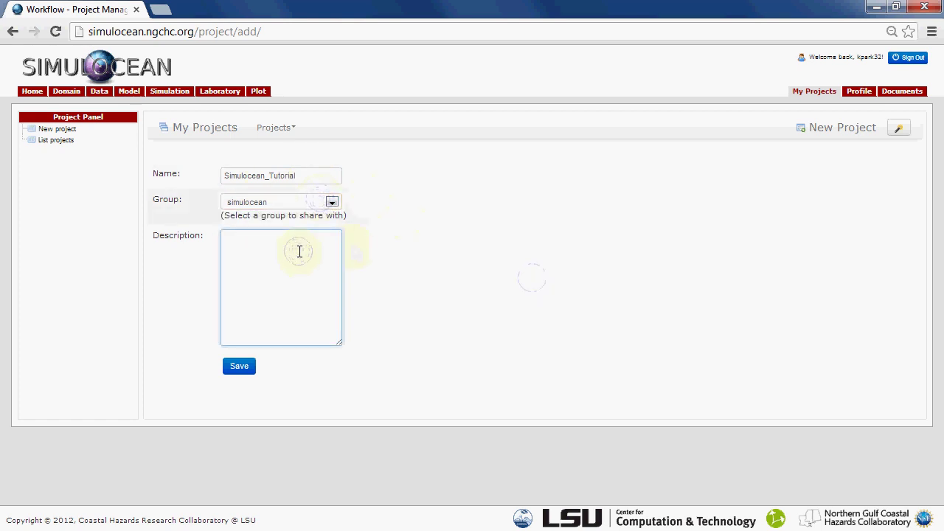
pyautogui.write('Tutorial to h')
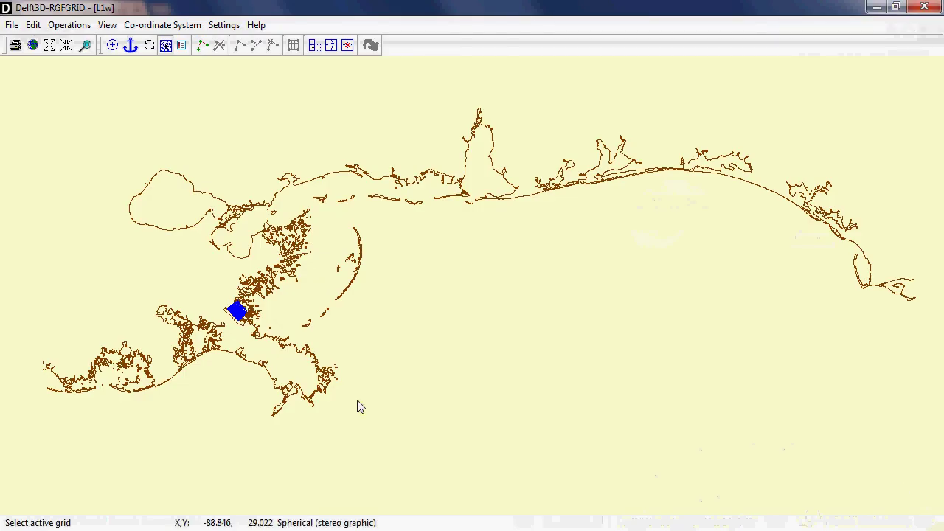
# Zoom toward the coast and make the blue nested L2w grid active.
pyautogui.scroll(-2, 451, 411)
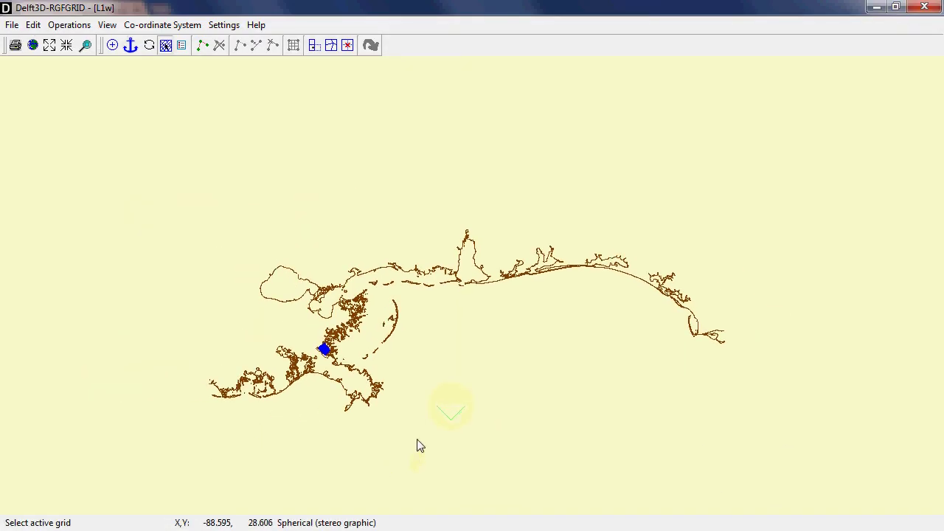
pyautogui.scroll(3, 402, 357)
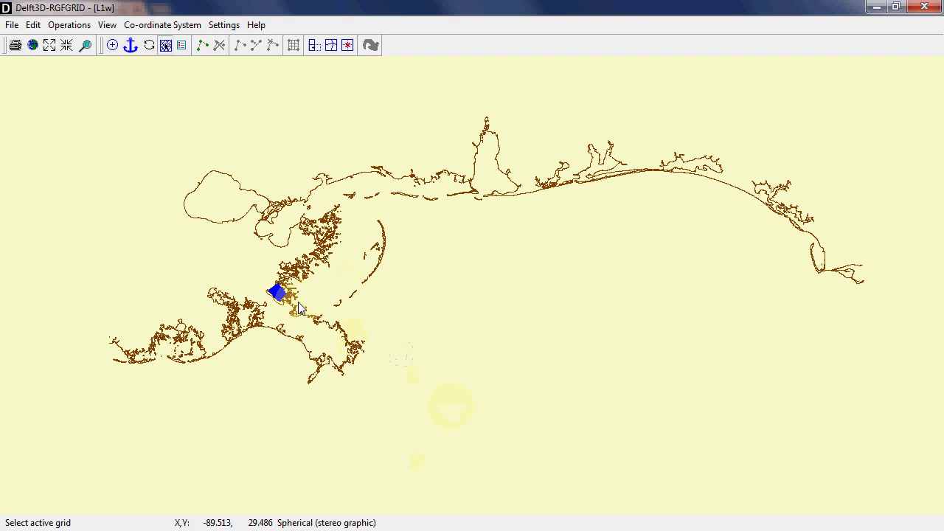
pyautogui.scroll(1, 264, 292)
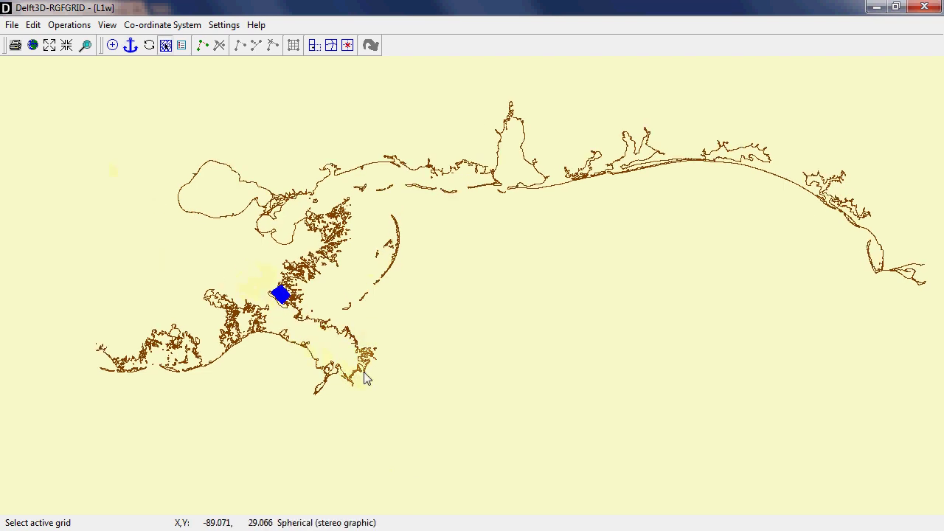
pyautogui.click(291, 299)
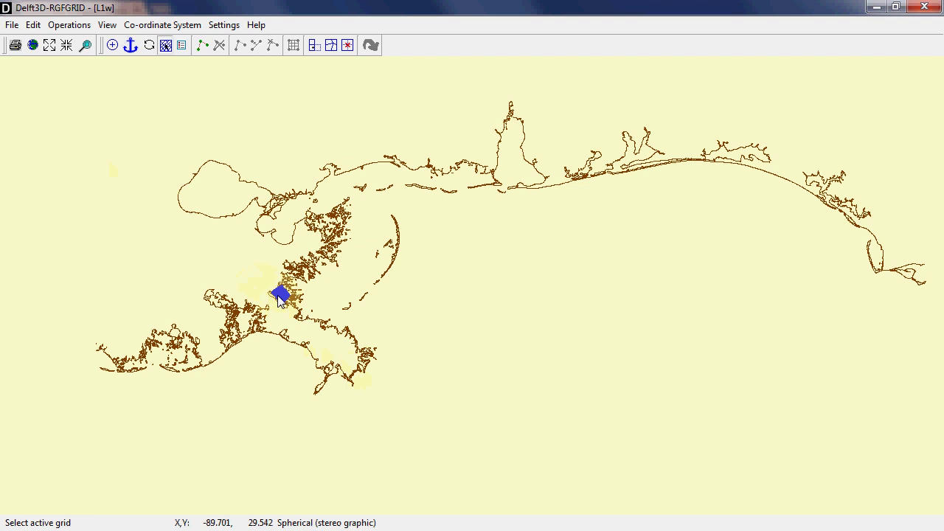
# Zoom further in and pan to centre the nested grid in view.
pyautogui.scroll(3, 281, 296)
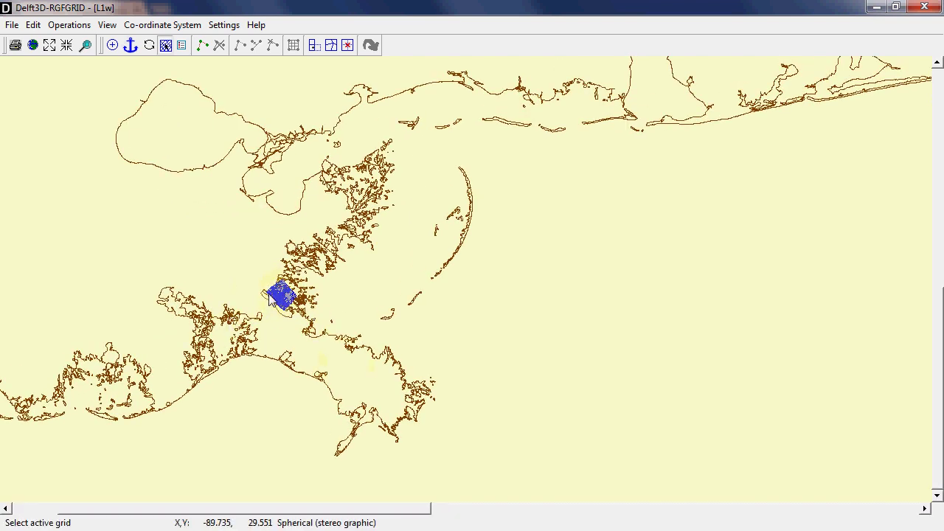
pyautogui.scroll(4, 283, 299)
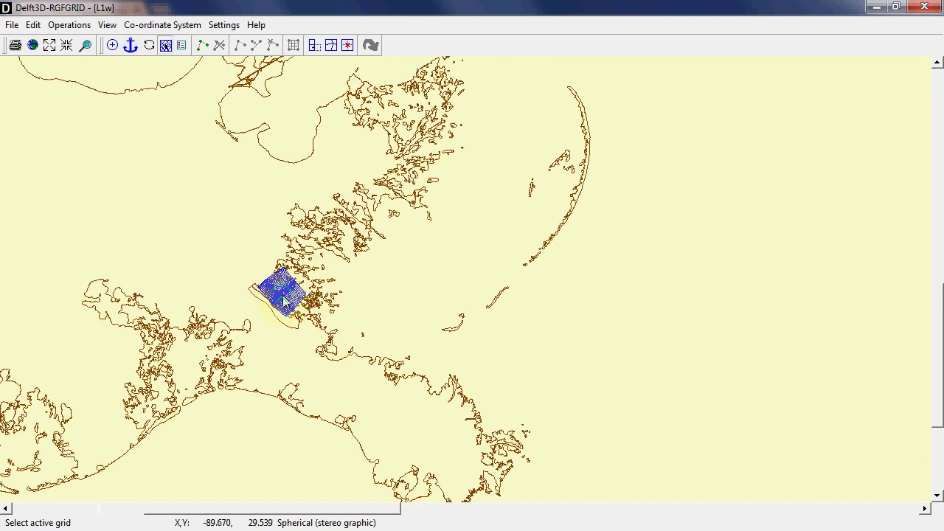
pyautogui.scroll(4, 284, 300)
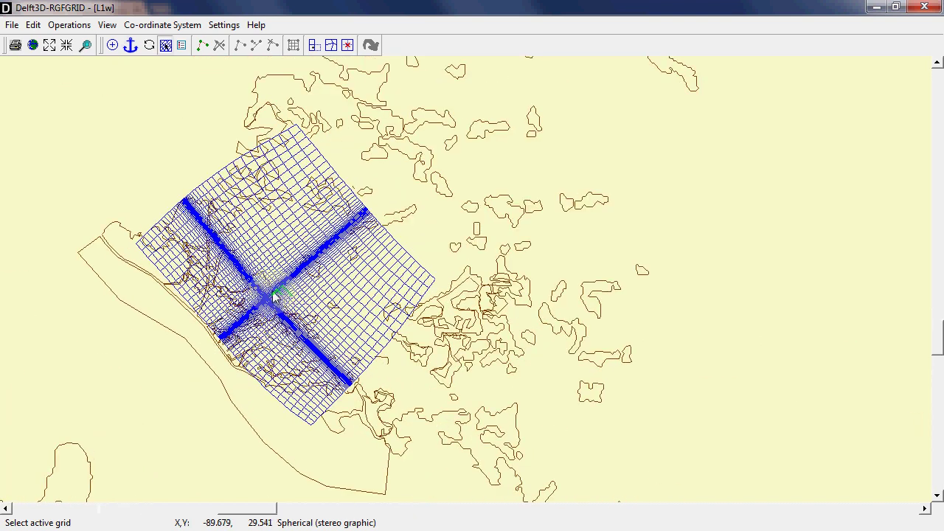
pyautogui.moveTo(298, 336); pyautogui.dragTo(300, 313)
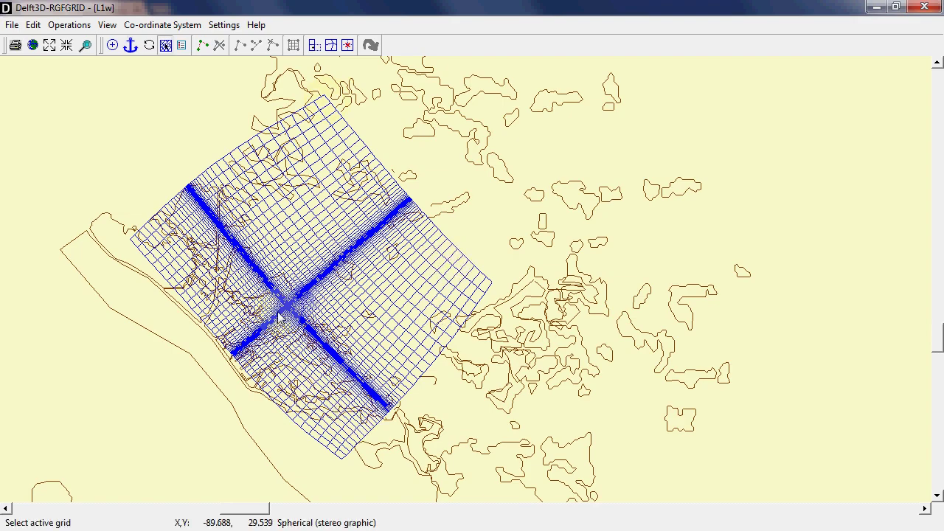
pyautogui.scroll(2, 291, 314)
pyautogui.scroll(3, 292, 313)
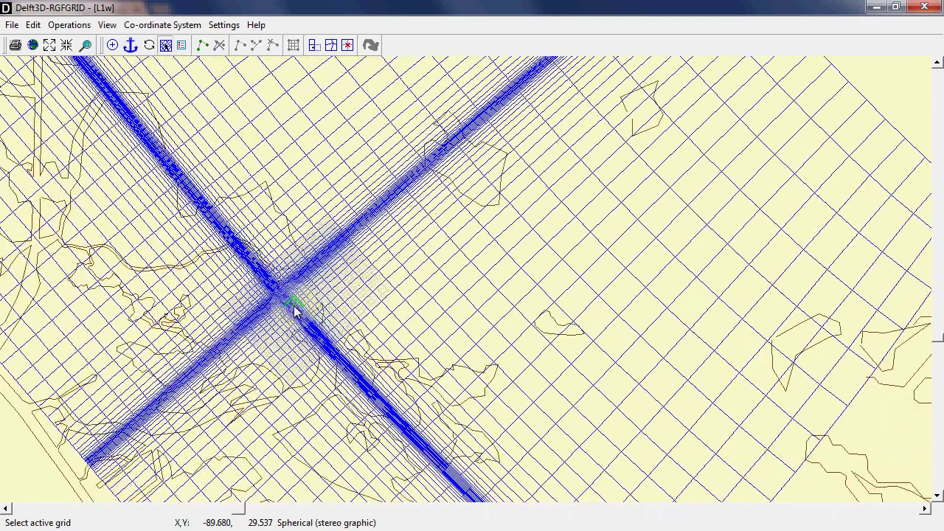
pyautogui.scroll(2, 270, 303)
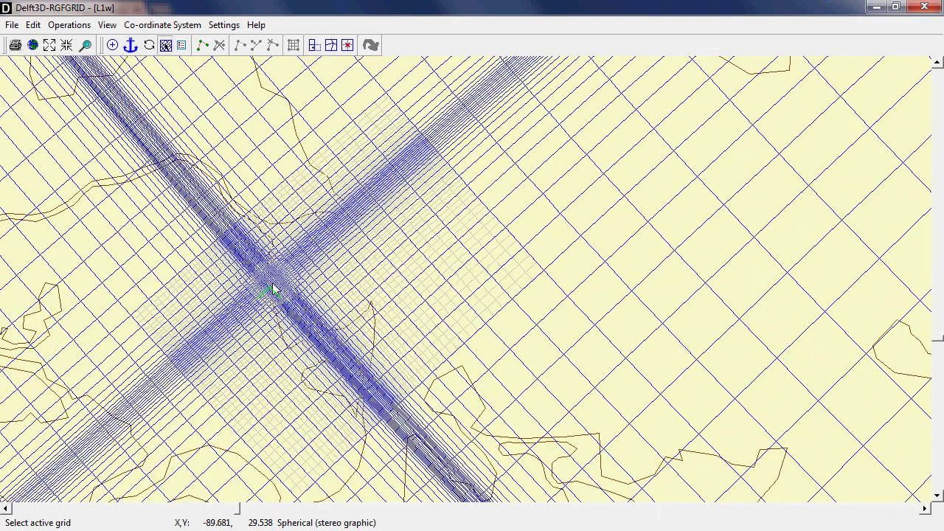
pyautogui.scroll(1, 274, 289)
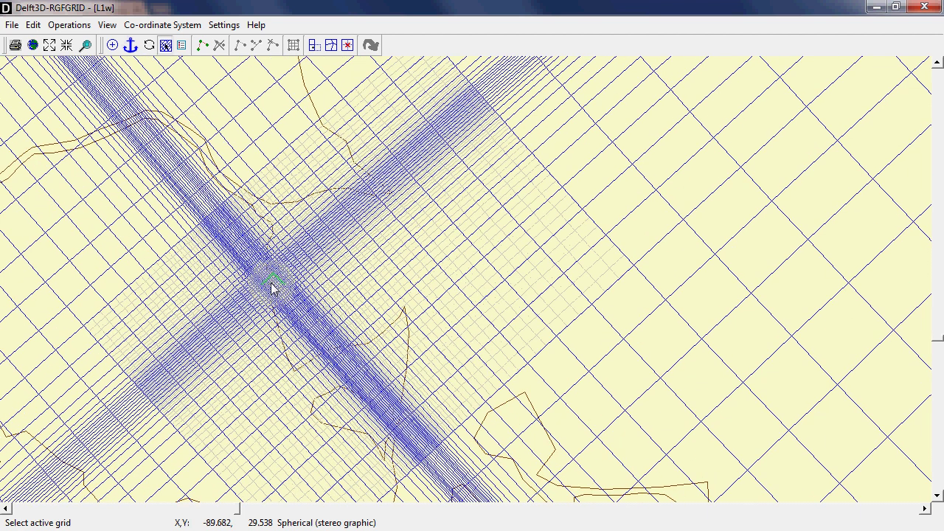
pyautogui.scroll(1, 273, 280)
# Make the outer L1w grid active, then zoom out and pan to show it beside the coastline.
pyautogui.click(151, 267)
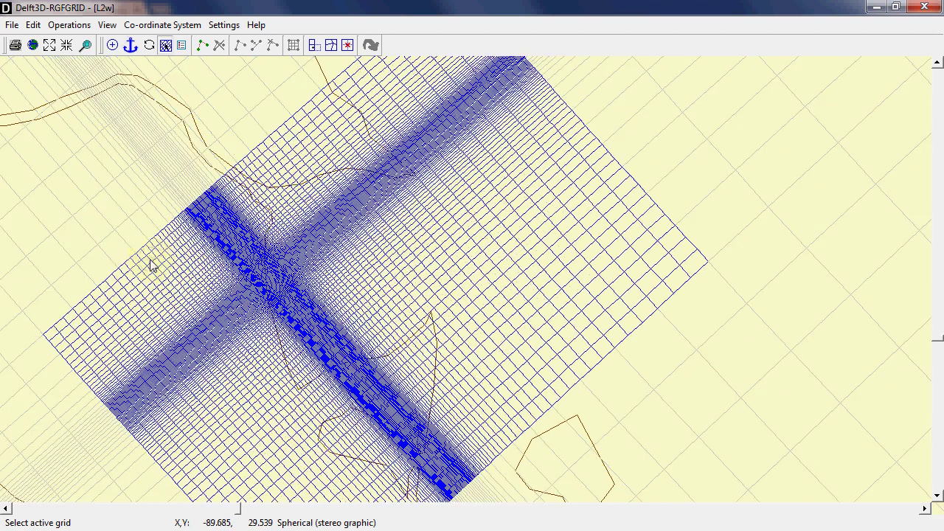
pyautogui.click(273, 284)
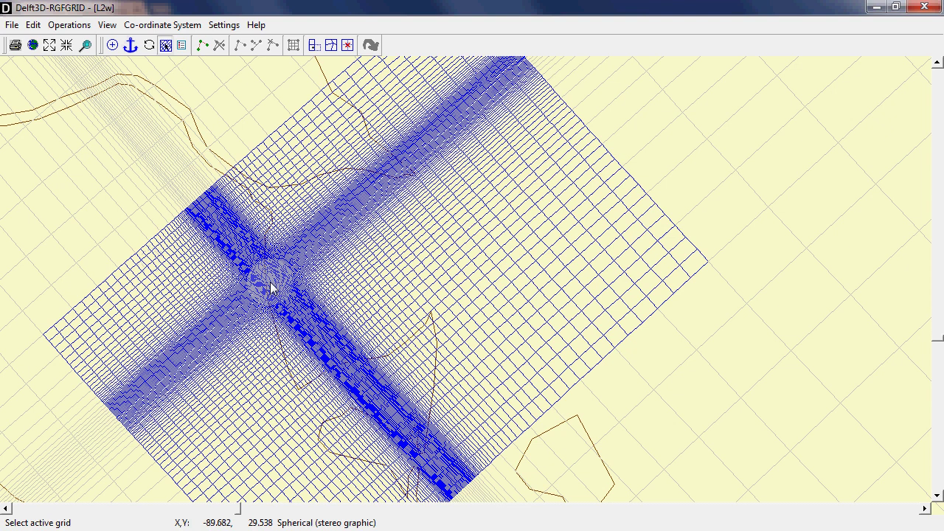
pyautogui.scroll(1, 271, 289)
pyautogui.scroll(1, 267, 282)
pyautogui.scroll(1, 266, 277)
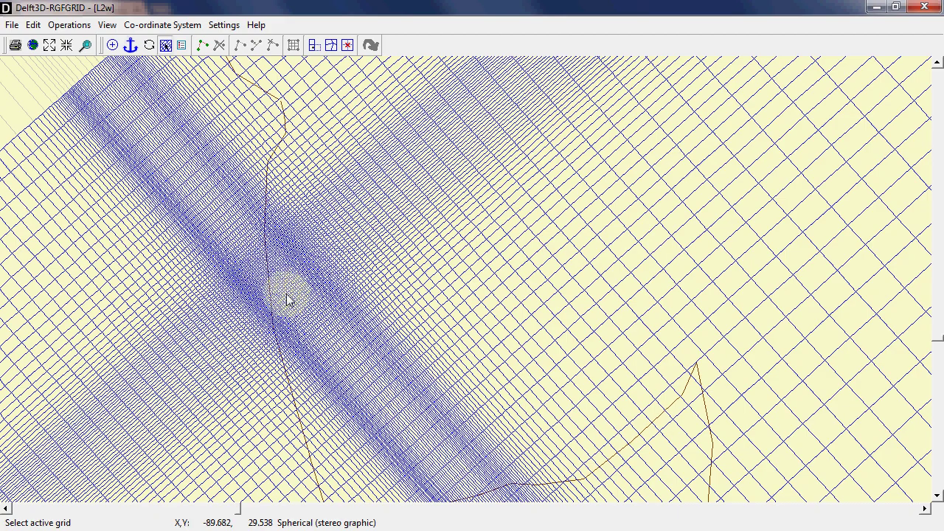
pyautogui.scroll(-3, 288, 297)
pyautogui.scroll(-1, 288, 297)
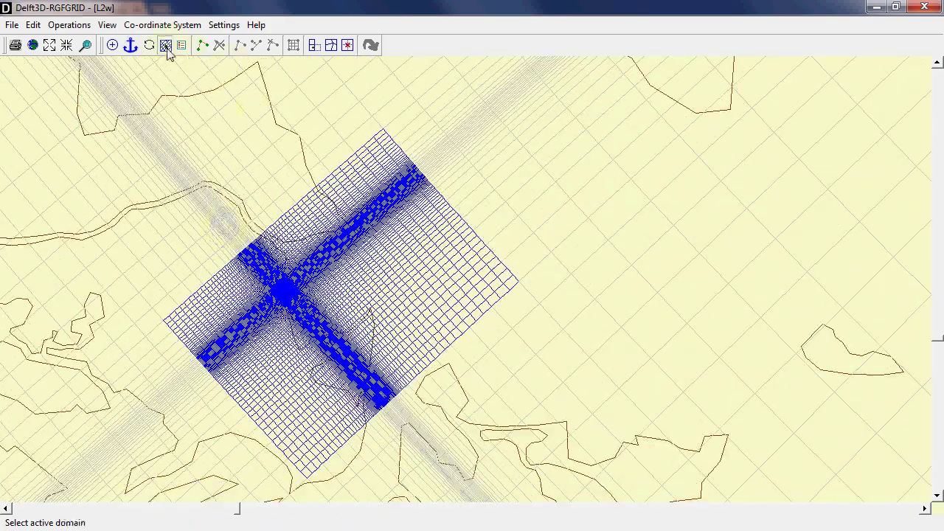
pyautogui.click(138, 115)
pyautogui.scroll(-5, 247, 215)
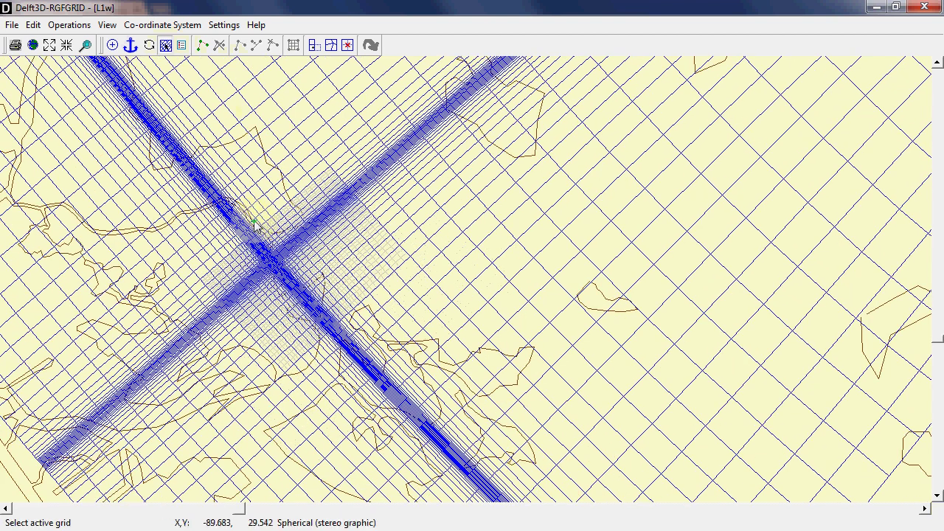
pyautogui.moveTo(266, 250); pyautogui.dragTo(200, 295)
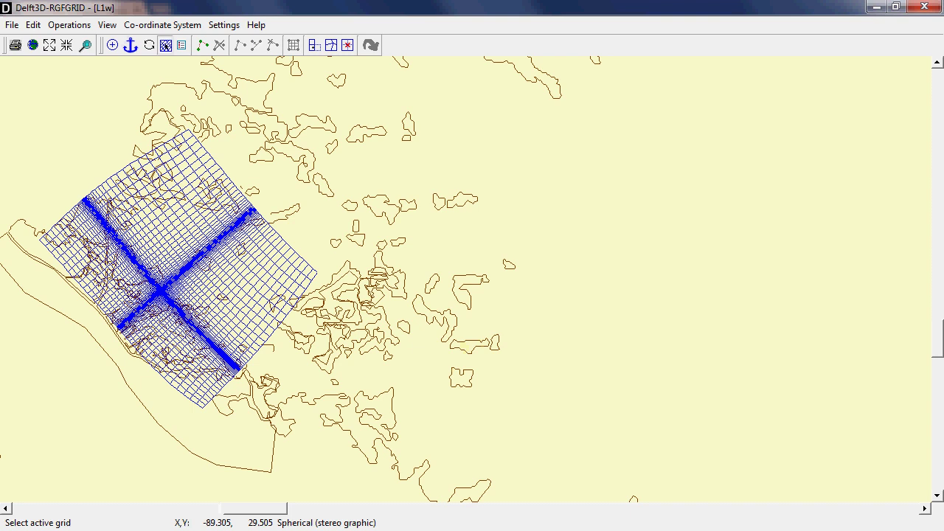
# Move the L1w grid, L1w.enc and L1w depth files from Raw into L1w_Simulocean_Input.
pyautogui.hotkey('alt', 'Tab')
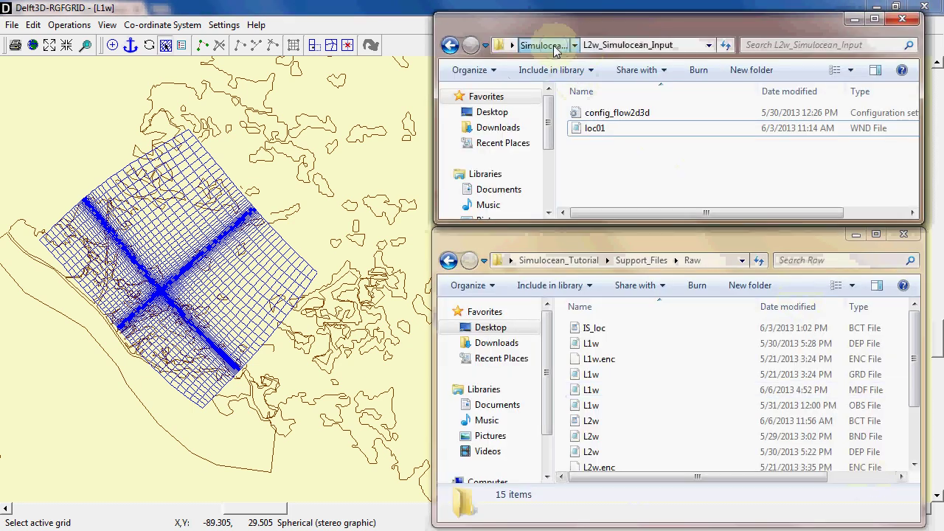
pyautogui.click(542, 44)
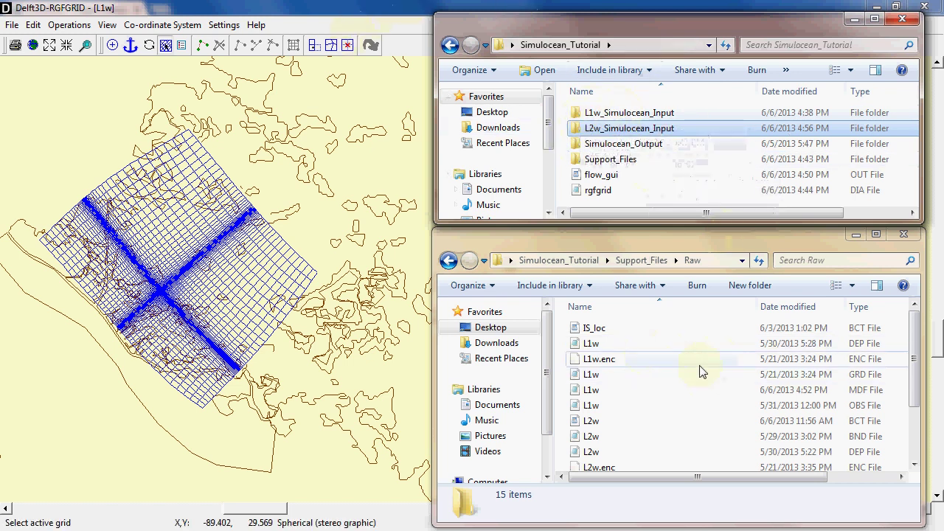
pyautogui.moveTo(915, 338); pyautogui.dragTo(862, 334)
pyautogui.click(605, 376)
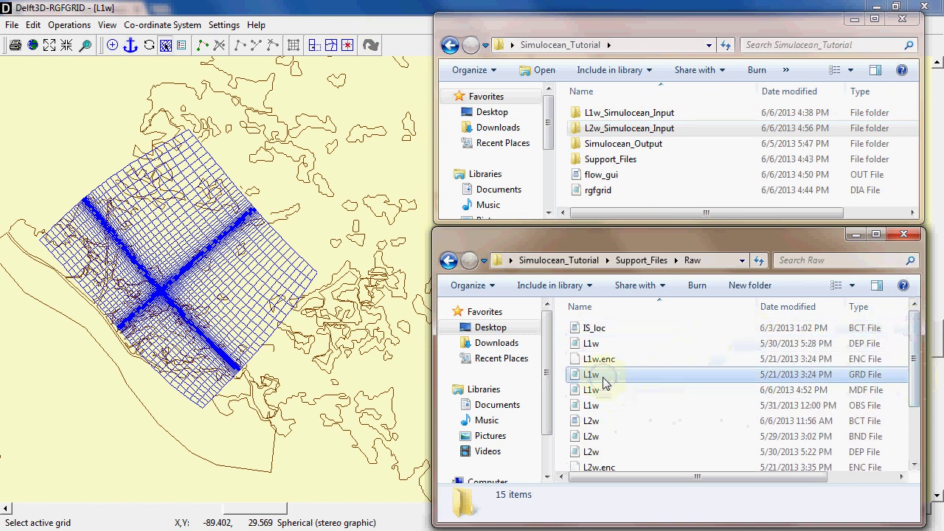
pyautogui.keyDown('ctrl'); pyautogui.click(604, 359); pyautogui.keyUp('ctrl')
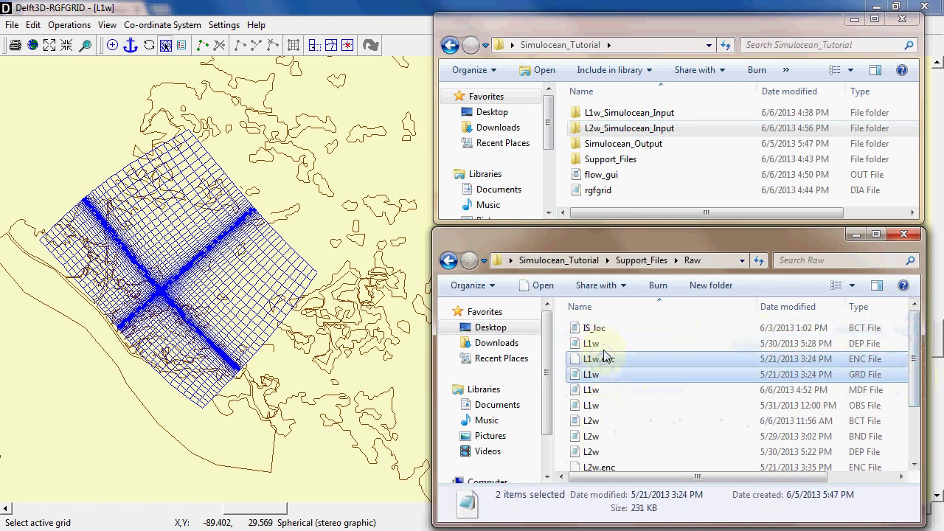
pyautogui.keyDown('ctrl'); pyautogui.click(604, 345); pyautogui.keyUp('ctrl')
pyautogui.moveTo(603, 347); pyautogui.dragTo(606, 112)
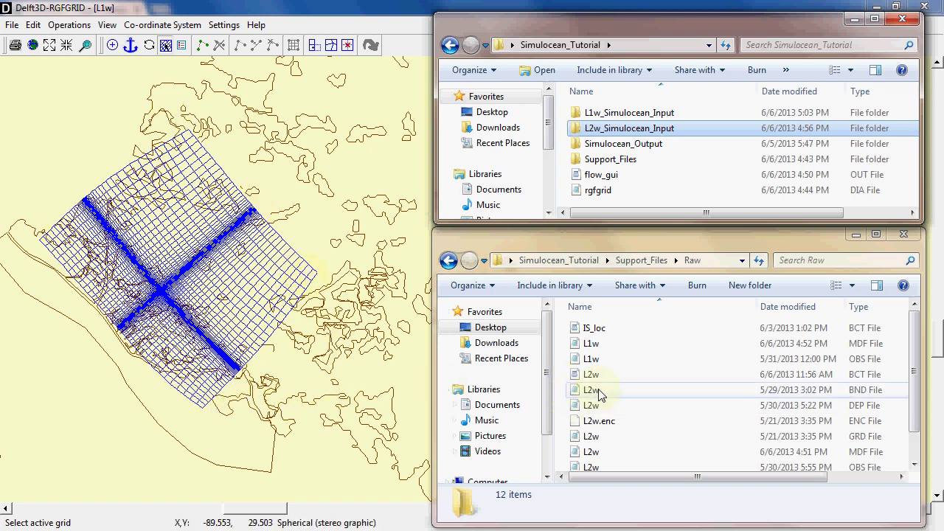
# Move the IS_loc and loc01 boundary files into L1w_Simulocean_Input.
pyautogui.click(595, 329)
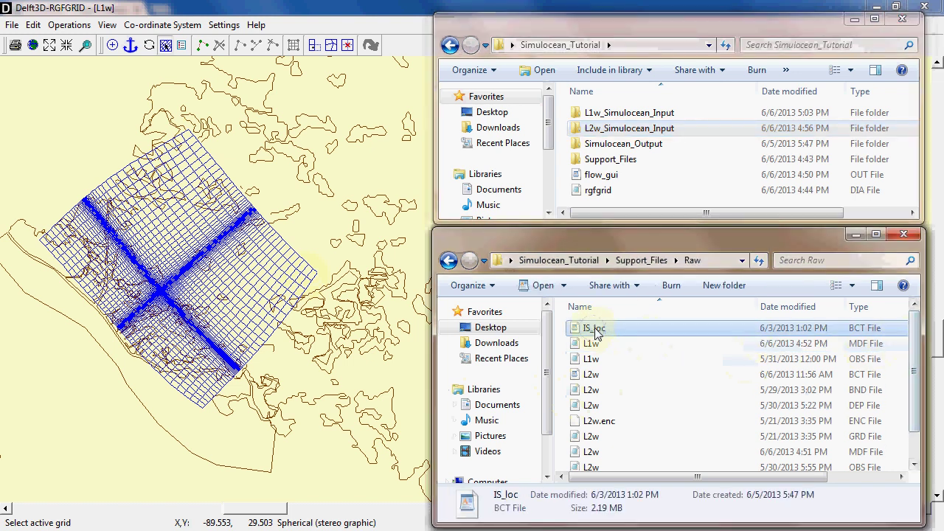
pyautogui.scroll(-1, 914, 340)
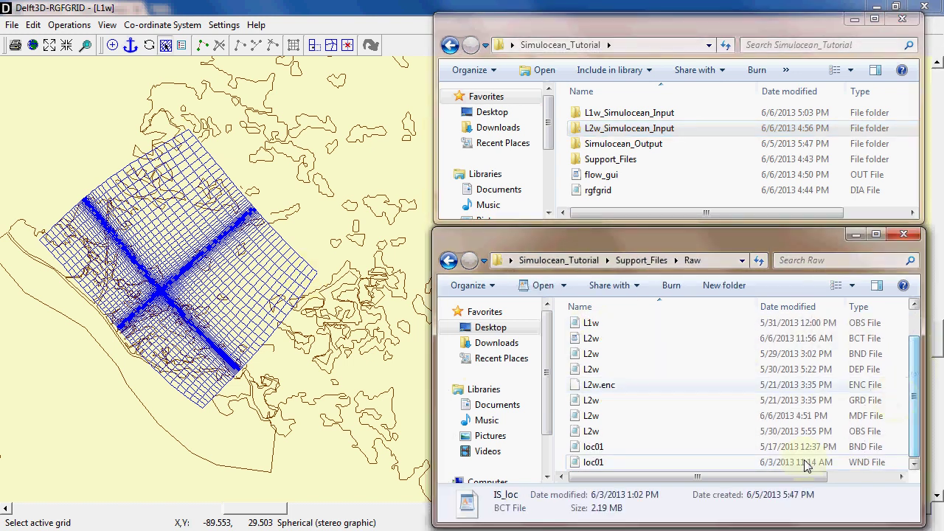
pyautogui.keyDown('ctrl'); pyautogui.click(590, 448); pyautogui.keyUp('ctrl')
pyautogui.moveTo(591, 448); pyautogui.dragTo(613, 122)
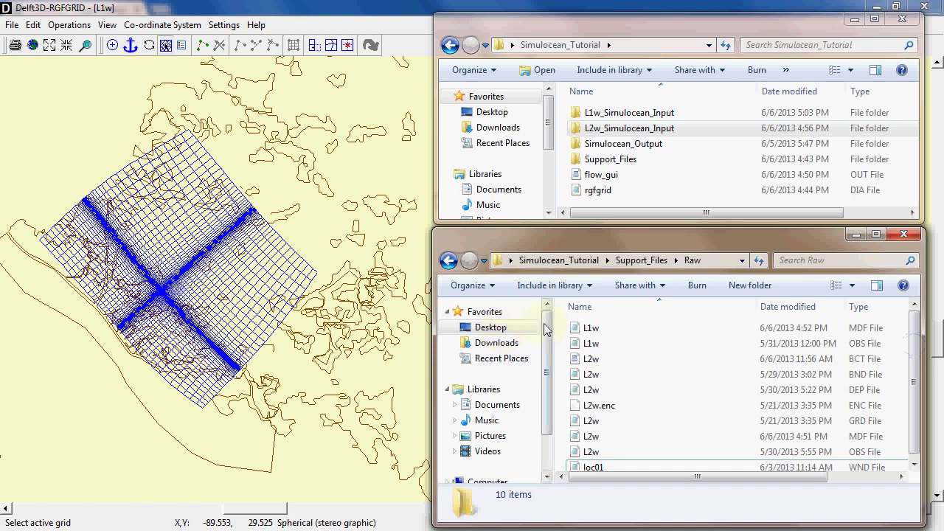
pyautogui.scroll(-1, 919, 357)
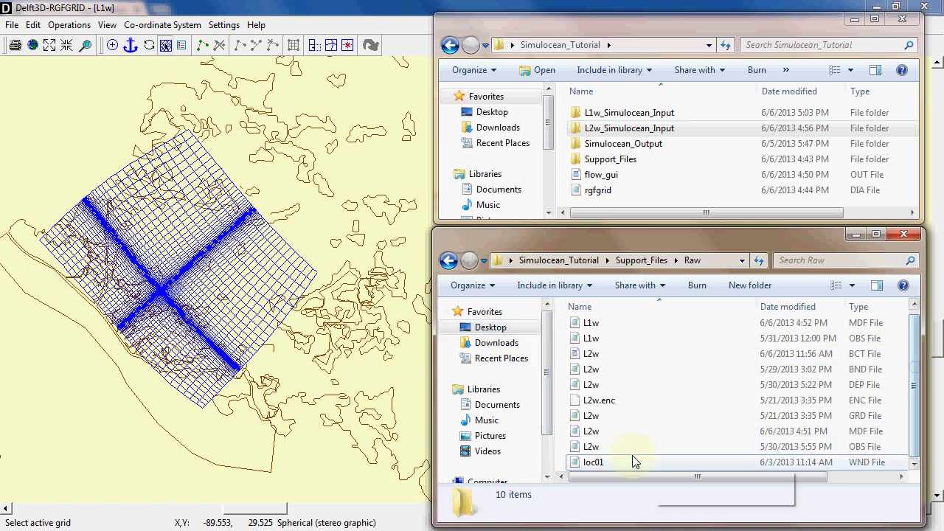
pyautogui.moveTo(593, 462); pyautogui.dragTo(635, 114)
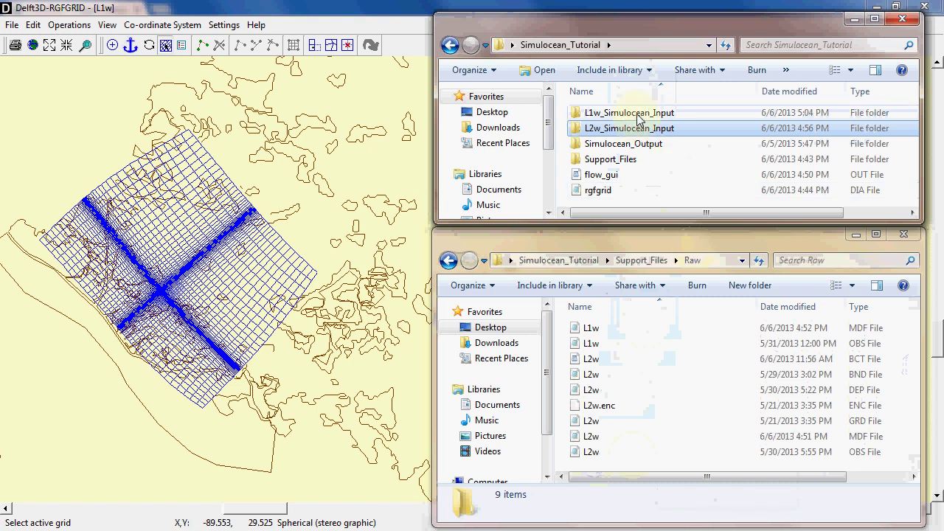
# Move the L1w OBS and MDF files into L1w_Simulocean_Input and minimize the Explorer windows.
pyautogui.doubleClick(636, 113)
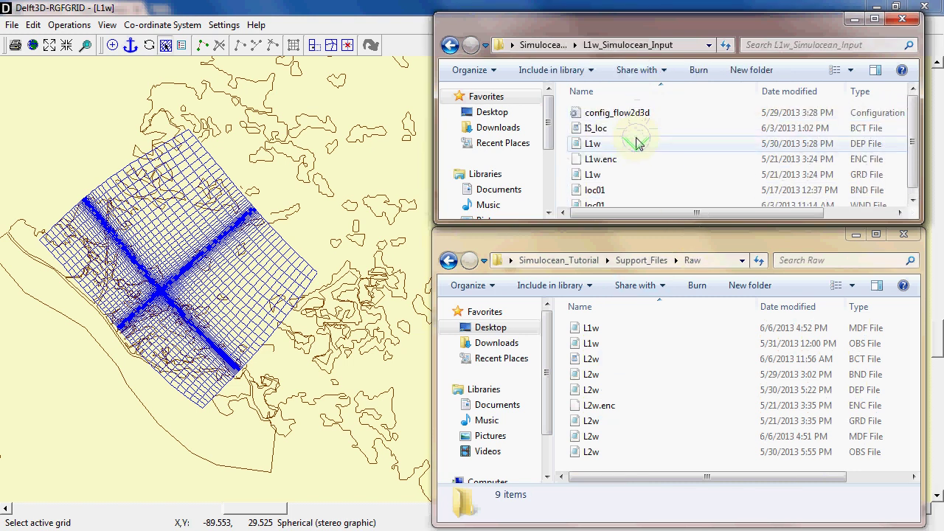
pyautogui.click(544, 45)
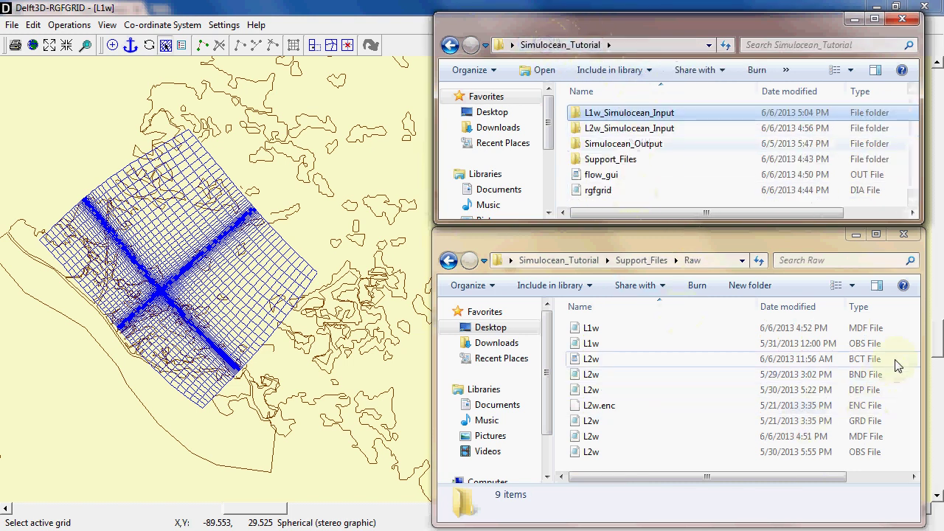
pyautogui.click(599, 332)
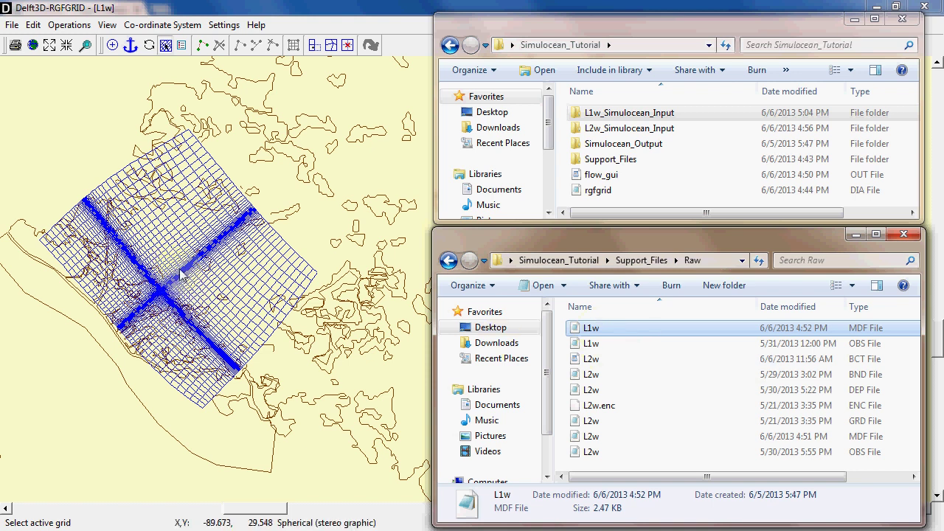
pyautogui.click(594, 346)
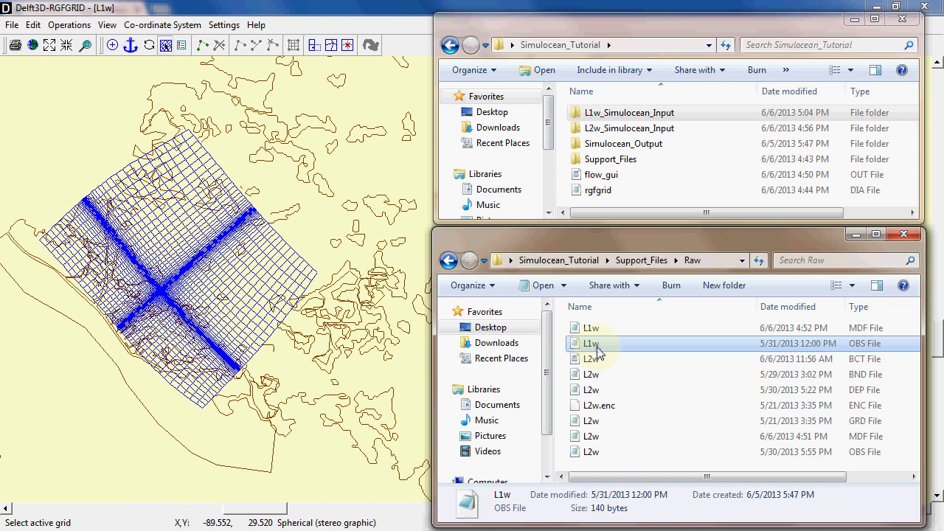
pyautogui.moveTo(598, 347); pyautogui.dragTo(632, 112)
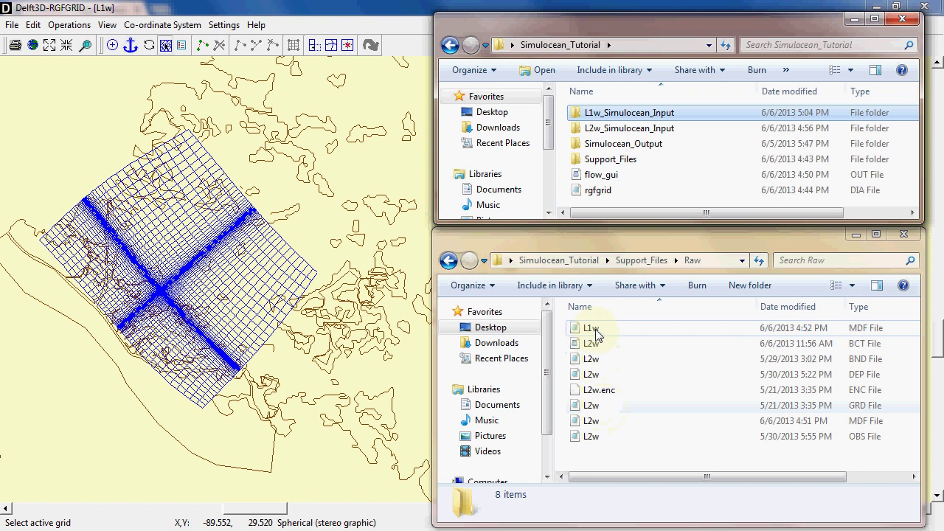
pyautogui.moveTo(596, 329); pyautogui.dragTo(625, 113)
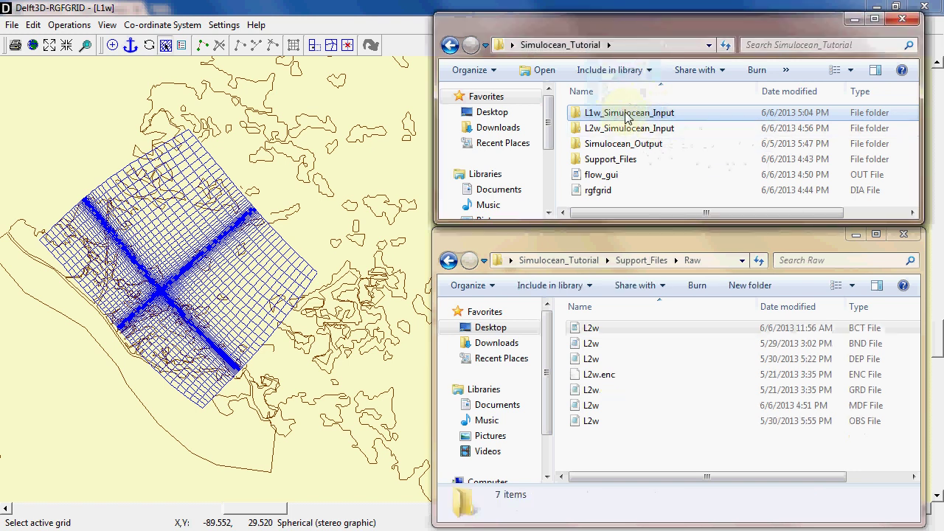
pyautogui.click(153, 303)
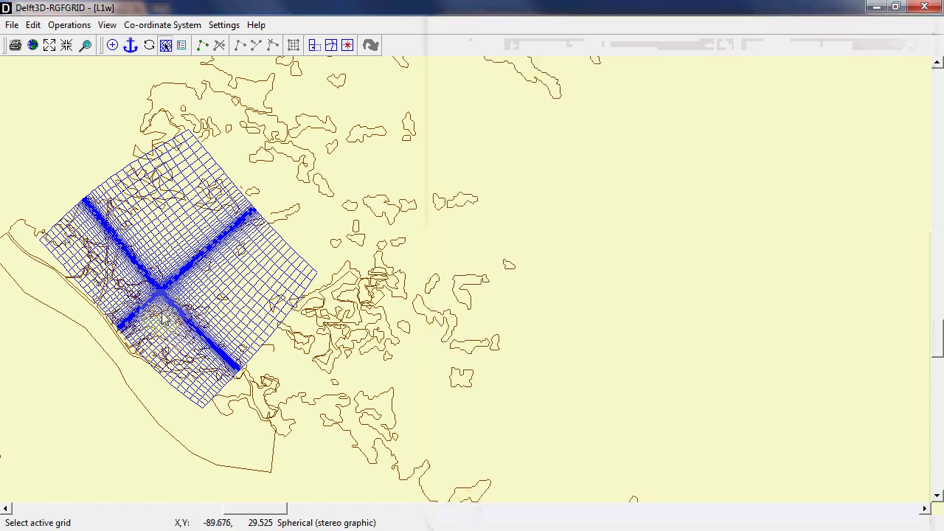
# Move the L2w DEP, L2w.enc and L2w GRD files into L2w_Simulocean_Input.
pyautogui.scroll(5, 153, 299)
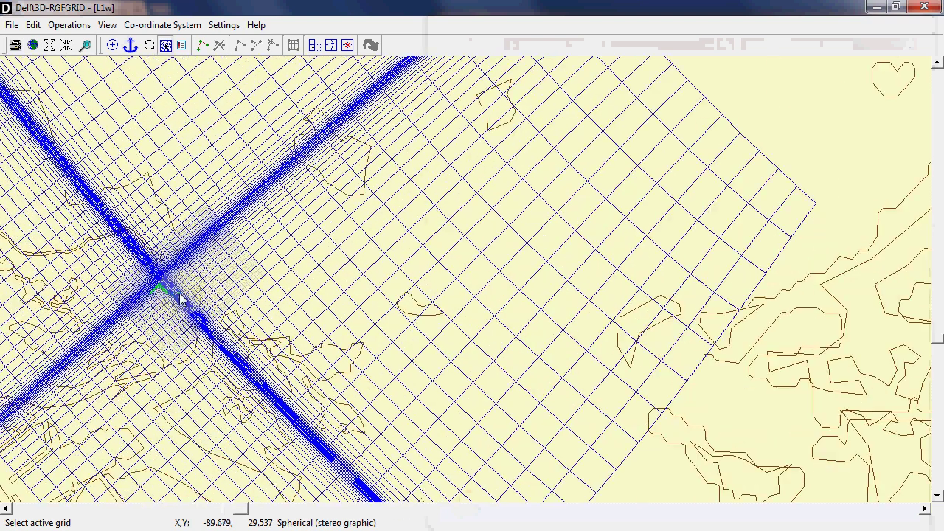
pyautogui.scroll(2, 180, 296)
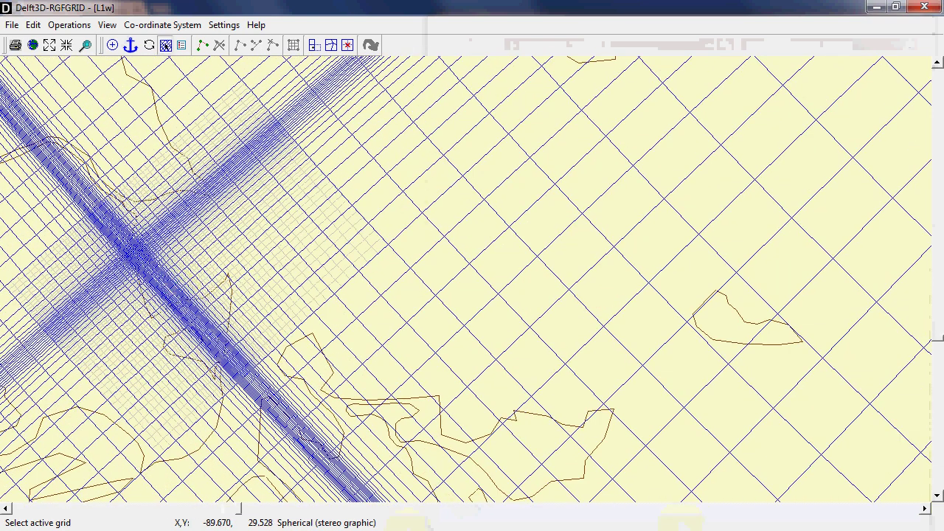
pyautogui.hotkey('alt', 'Tab')
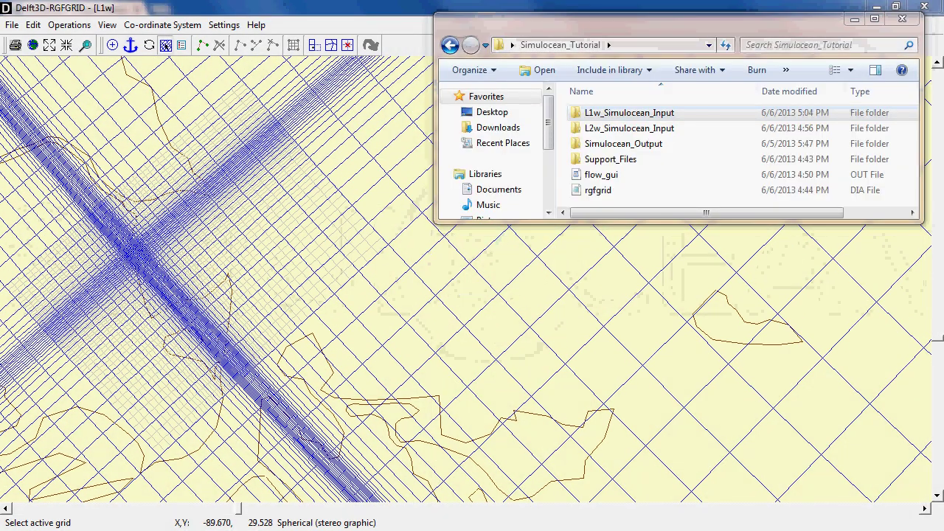
pyautogui.hotkey('alt', 'Tab')
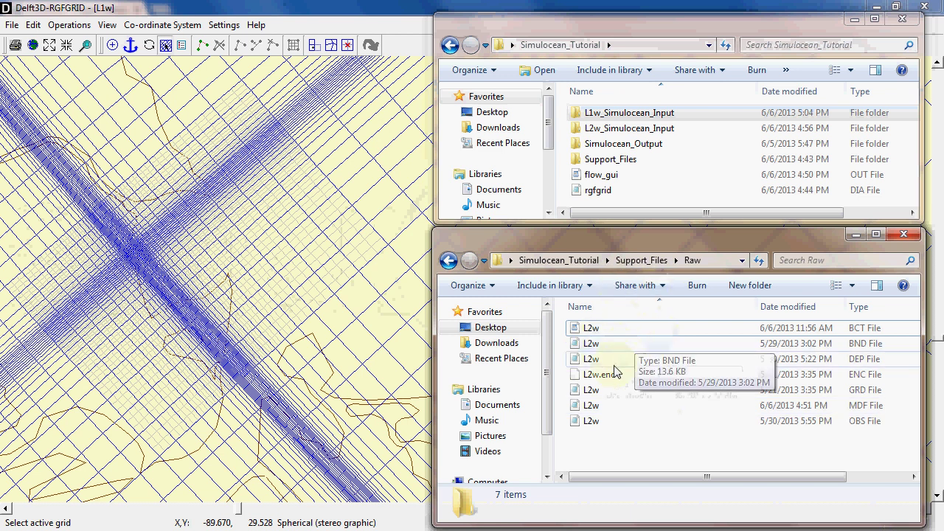
pyautogui.click(597, 359)
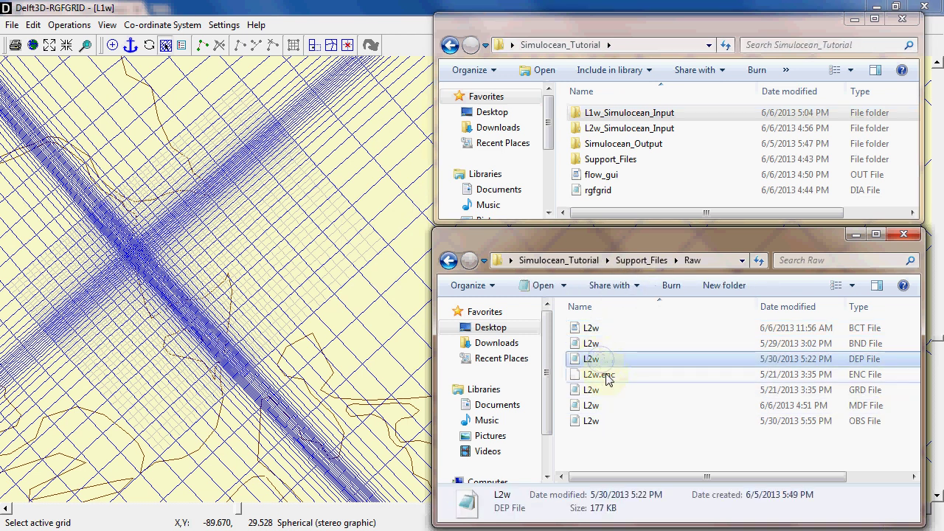
pyautogui.keyDown('ctrl'); pyautogui.click(606, 375); pyautogui.keyUp('ctrl')
pyautogui.keyDown('ctrl'); pyautogui.click(597, 391); pyautogui.keyUp('ctrl')
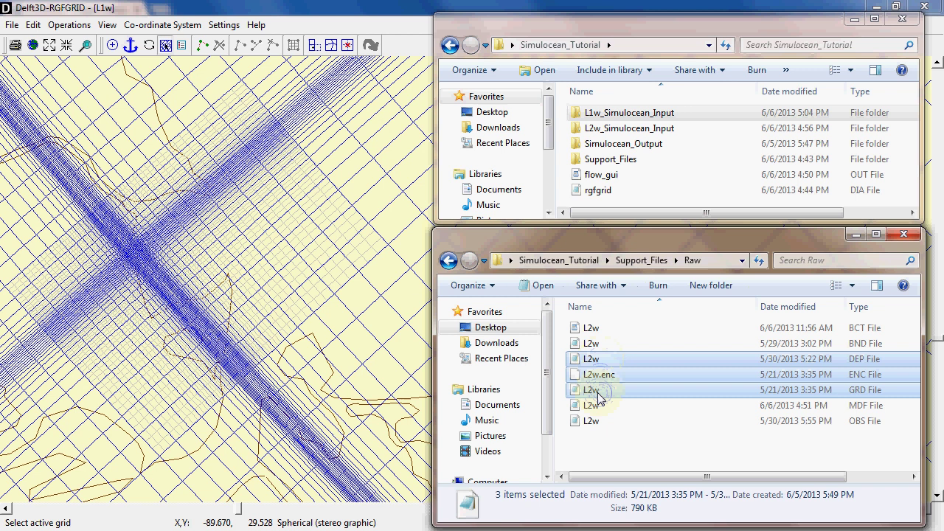
pyautogui.moveTo(600, 397); pyautogui.dragTo(626, 128)
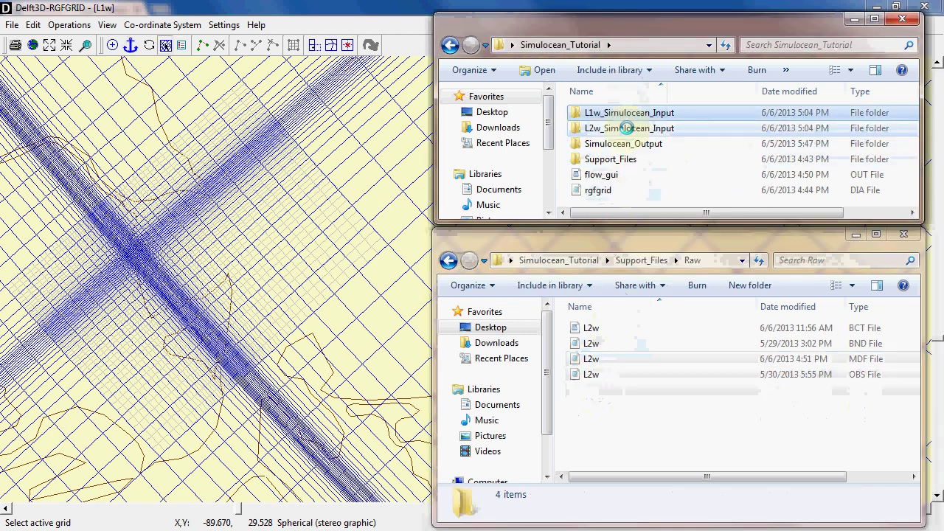
# Delete the L2w BCT file from Raw, sending it to the Recycle Bin.
pyautogui.click(596, 333)
pyautogui.press('Delete')
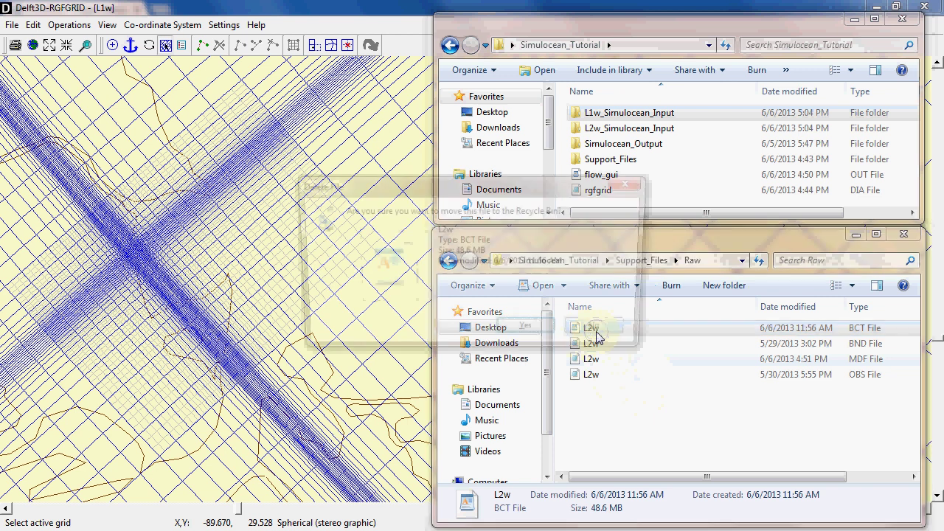
pyautogui.press('Return')
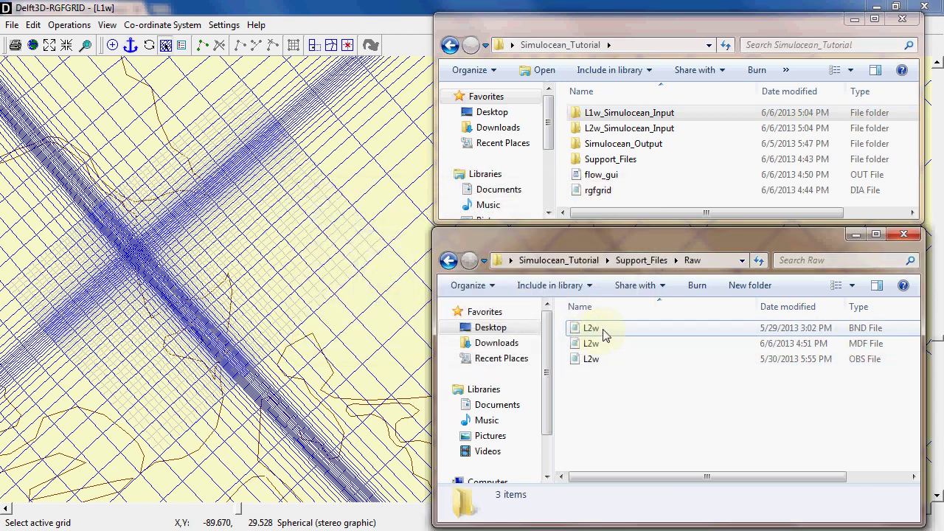
pyautogui.click(603, 335)
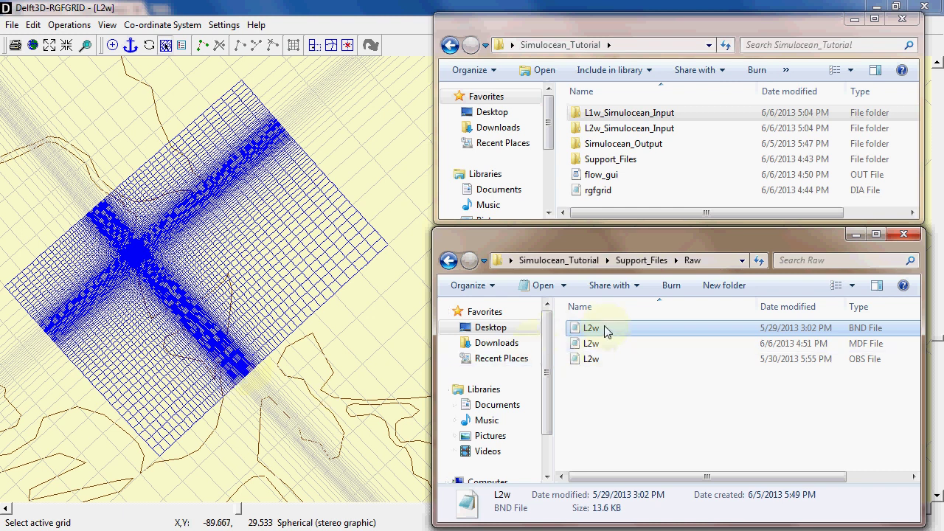
# Move the L2w BND, OBS and MDF files one by one into L2w_Simulocean_Input.
pyautogui.moveTo(594, 331); pyautogui.dragTo(605, 128)
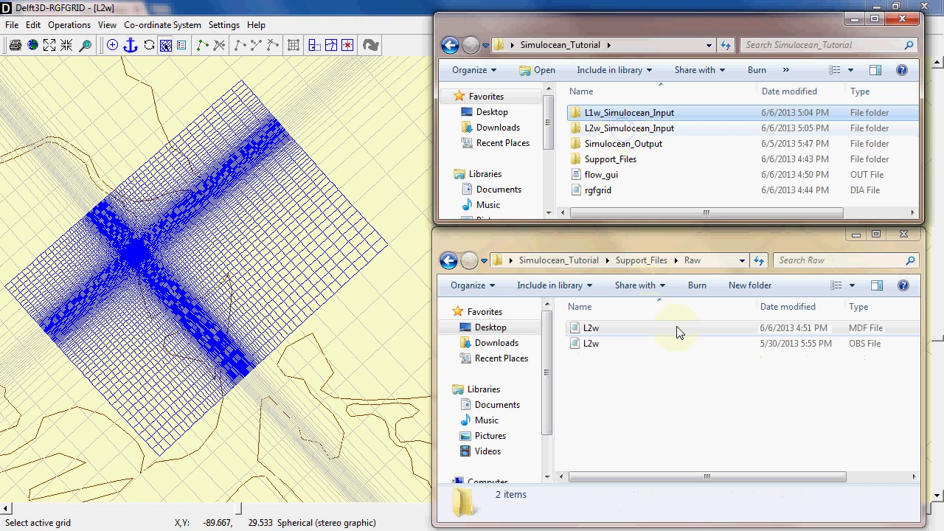
pyautogui.click(593, 346)
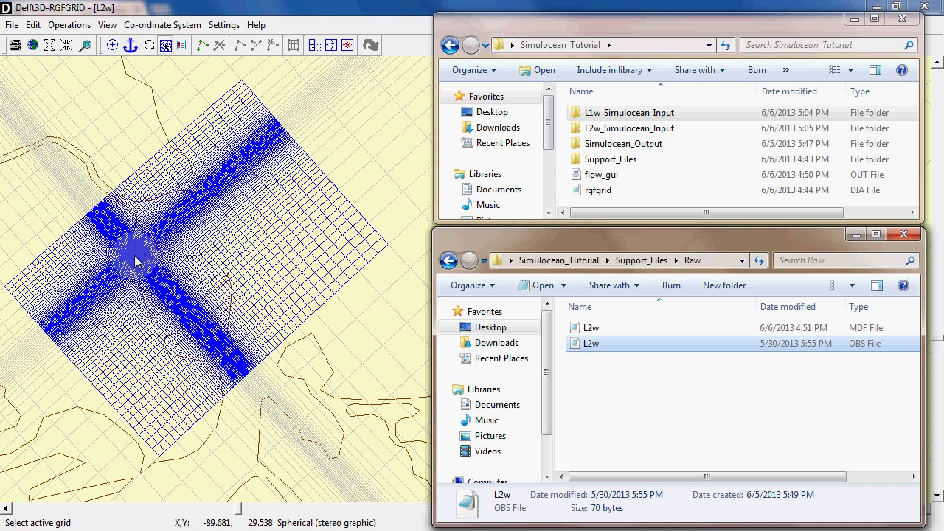
pyautogui.moveTo(592, 348); pyautogui.dragTo(598, 127)
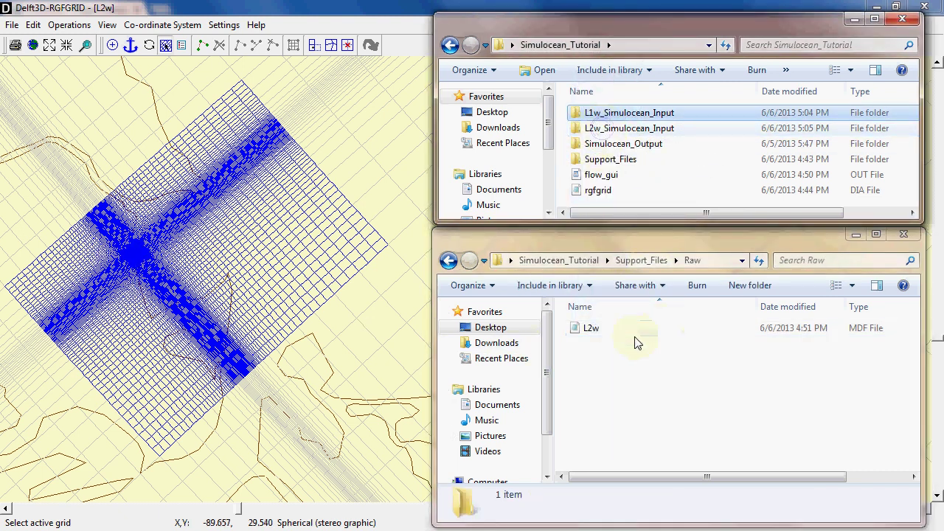
pyautogui.click(602, 330)
pyautogui.moveTo(606, 348); pyautogui.dragTo(617, 364)
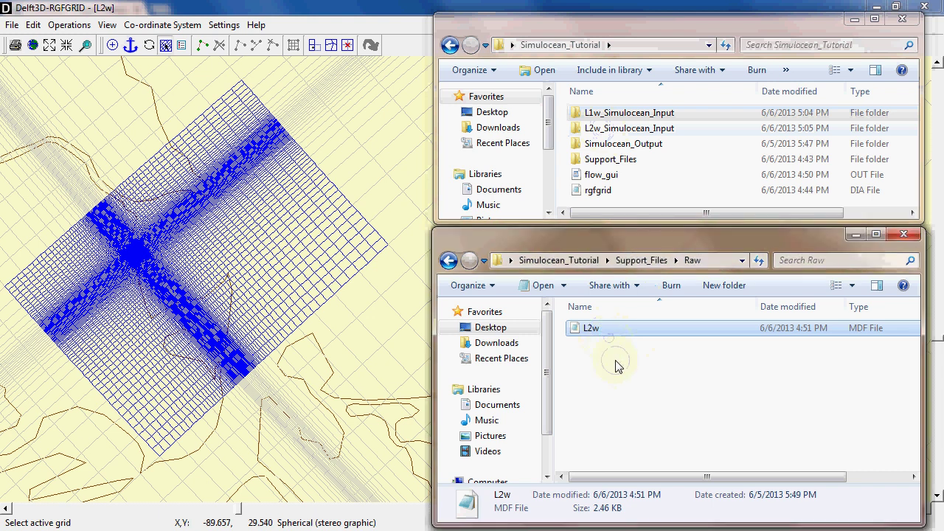
pyautogui.click(597, 331)
pyautogui.moveTo(597, 328); pyautogui.dragTo(615, 129)
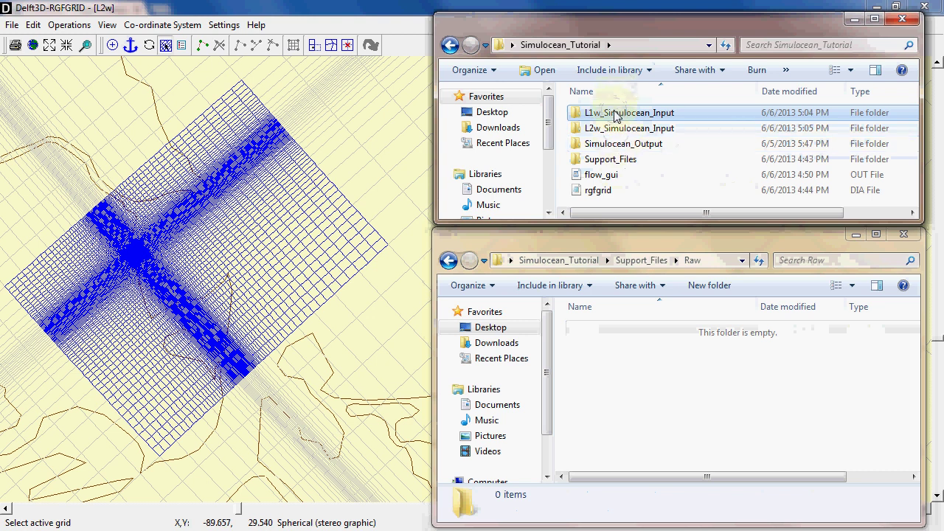
pyautogui.click(617, 115)
pyautogui.click(617, 130)
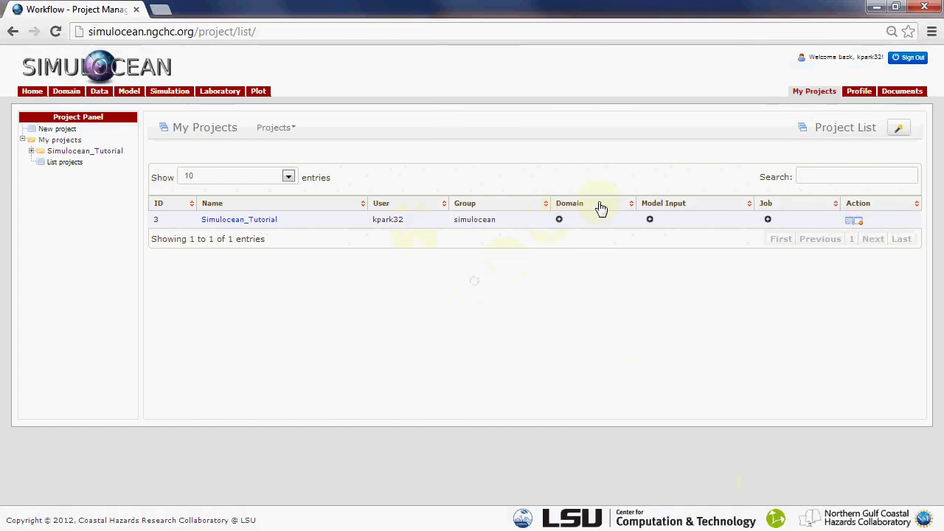
# Add a Delft3D (5.00.00.1234) model input 'L1w overall' to Simulocean_Tutorial and save its M9 config.
pyautogui.click(650, 221)
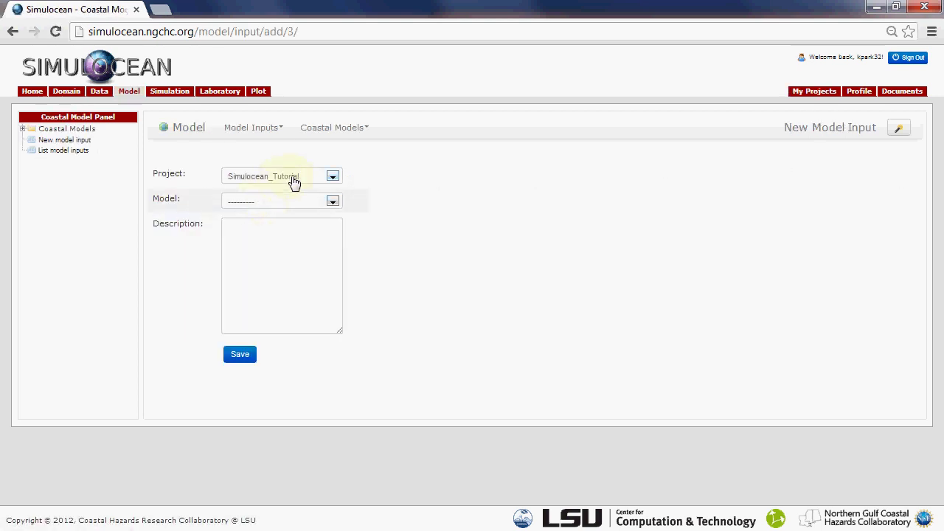
pyautogui.click(294, 181)
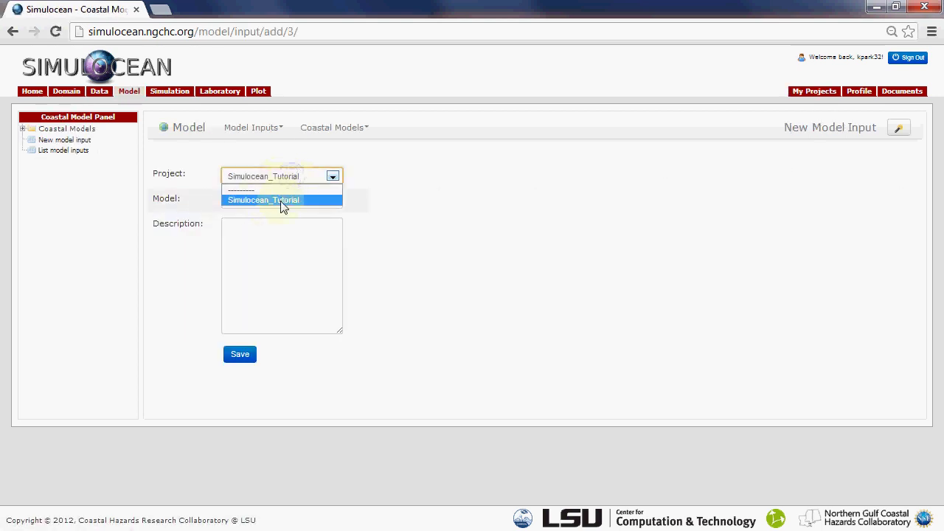
pyautogui.click(282, 201)
pyautogui.click(284, 206)
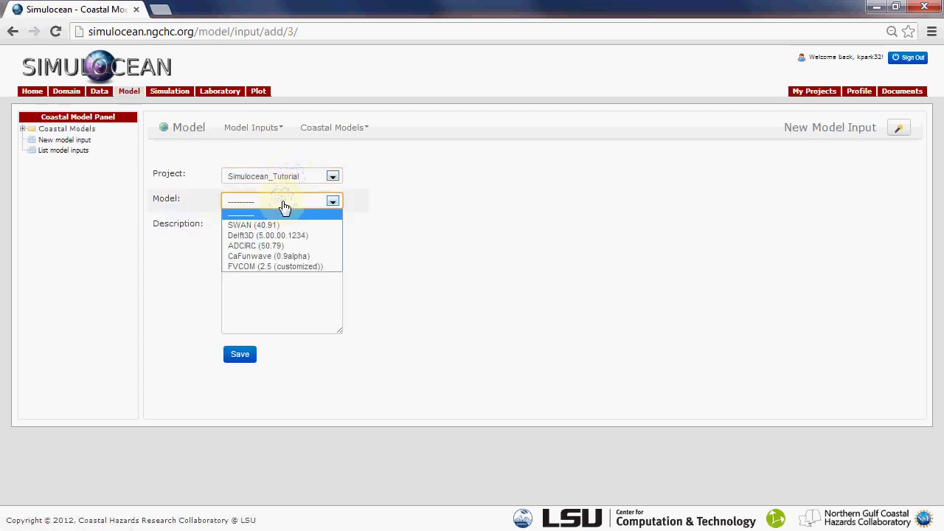
pyautogui.click(262, 235)
pyautogui.click(262, 234)
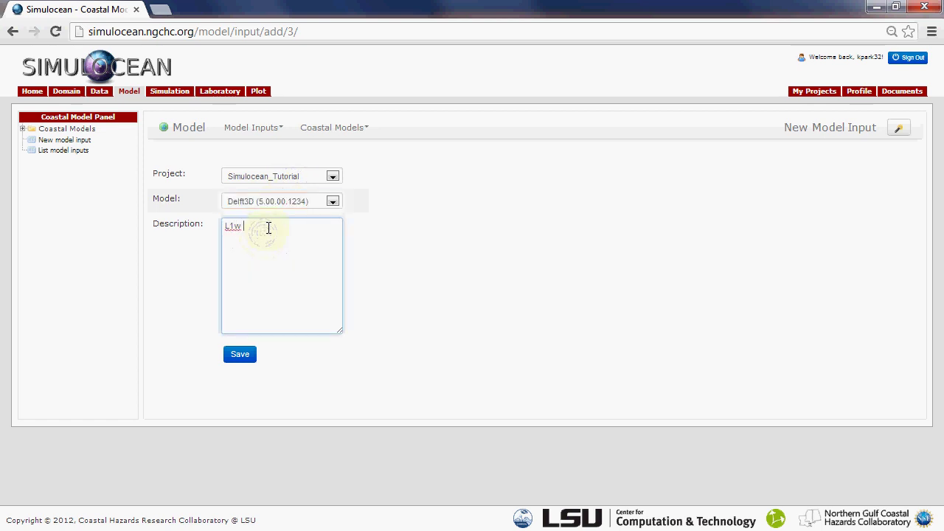
pyautogui.write('L1w overall model')
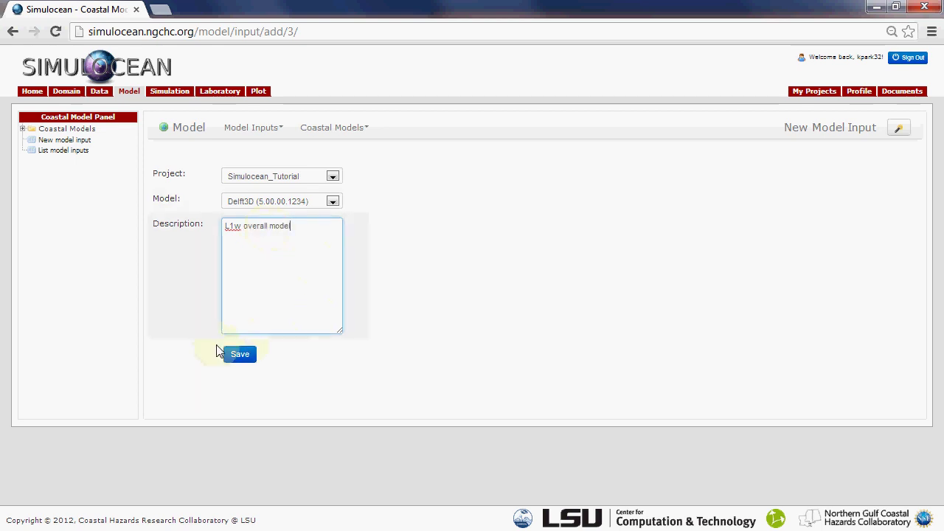
pyautogui.click(240, 355)
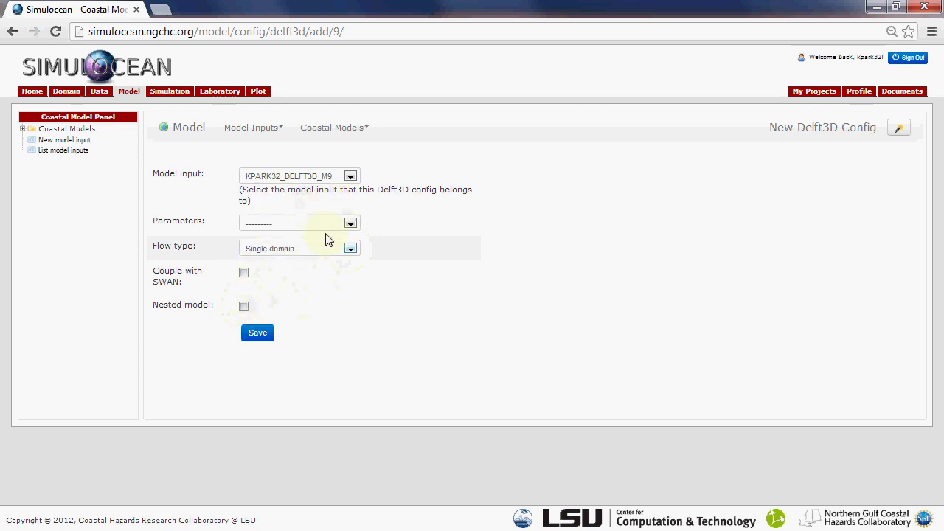
pyautogui.click(258, 335)
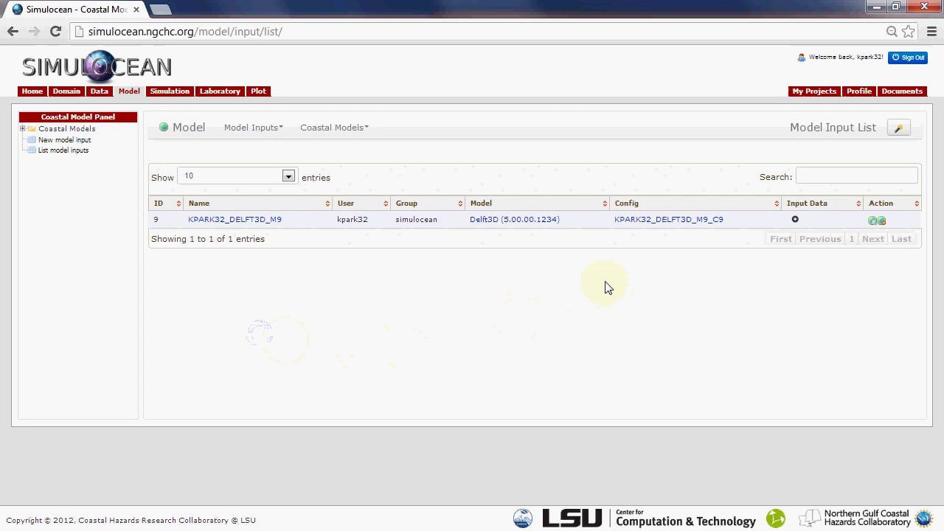
# Add a second Delft3D model input to Simulocean_Tutorial described 'L2w Nested model'.
pyautogui.click(814, 92)
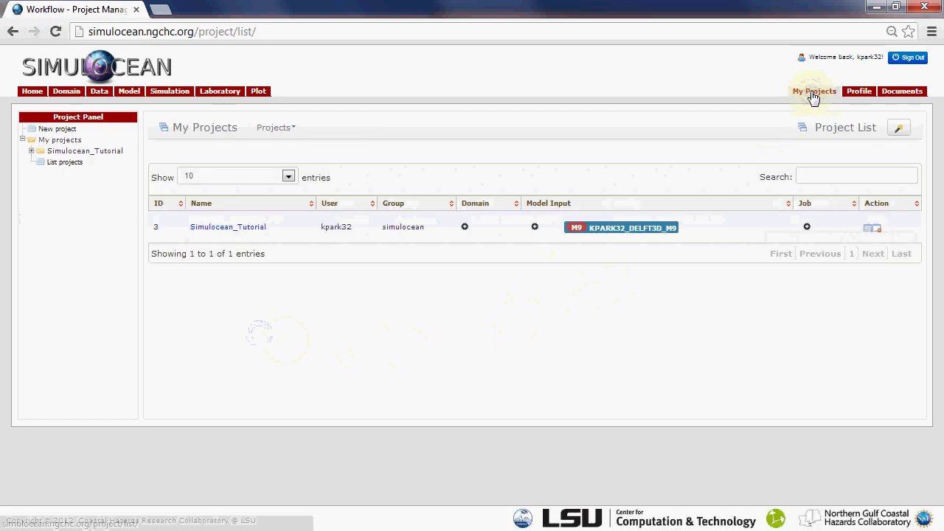
pyautogui.moveTo(610, 235)
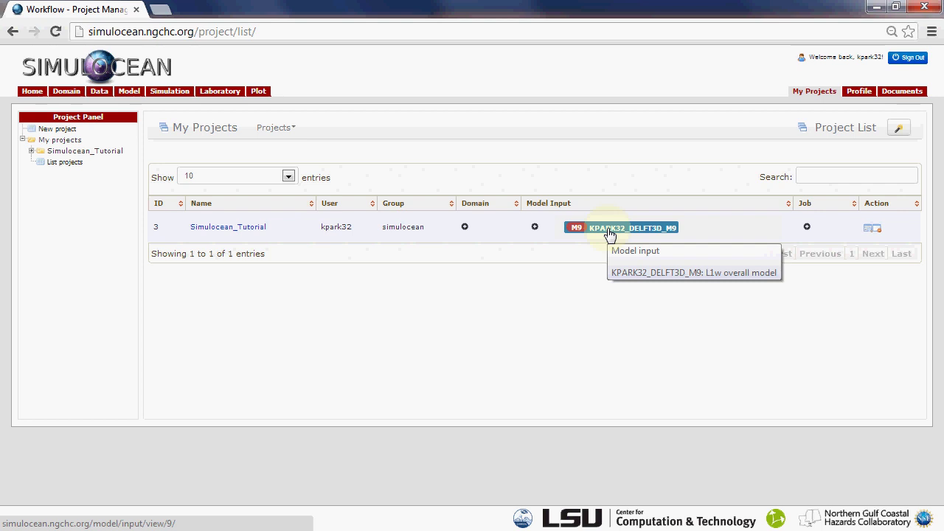
pyautogui.click(536, 229)
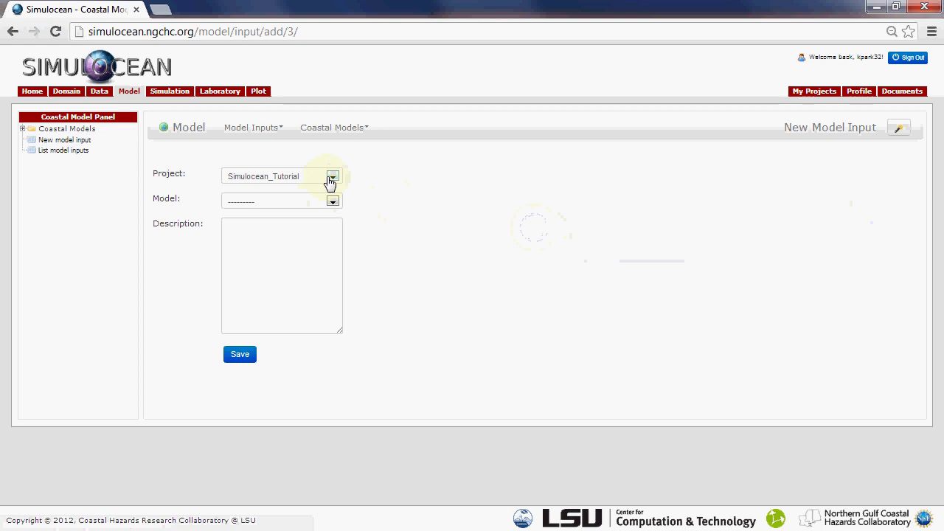
pyautogui.click(334, 203)
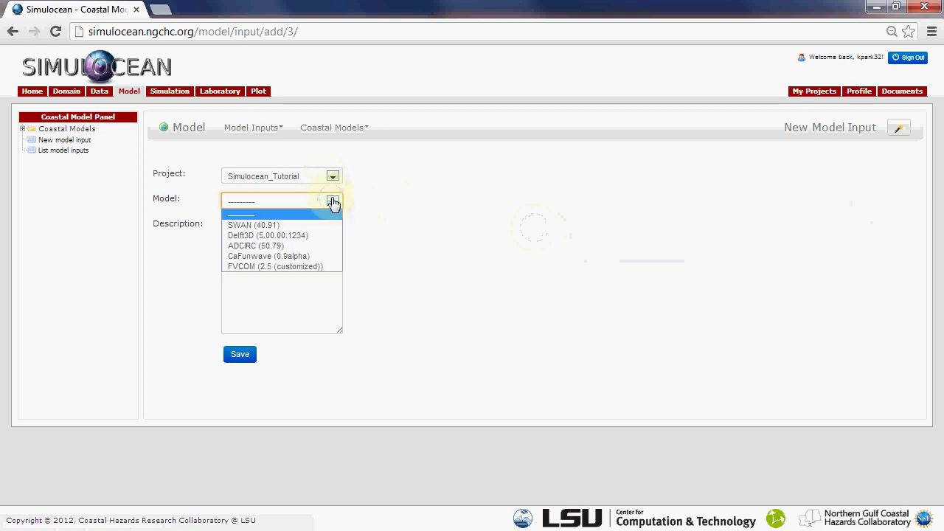
pyautogui.click(275, 225)
pyautogui.click(278, 238)
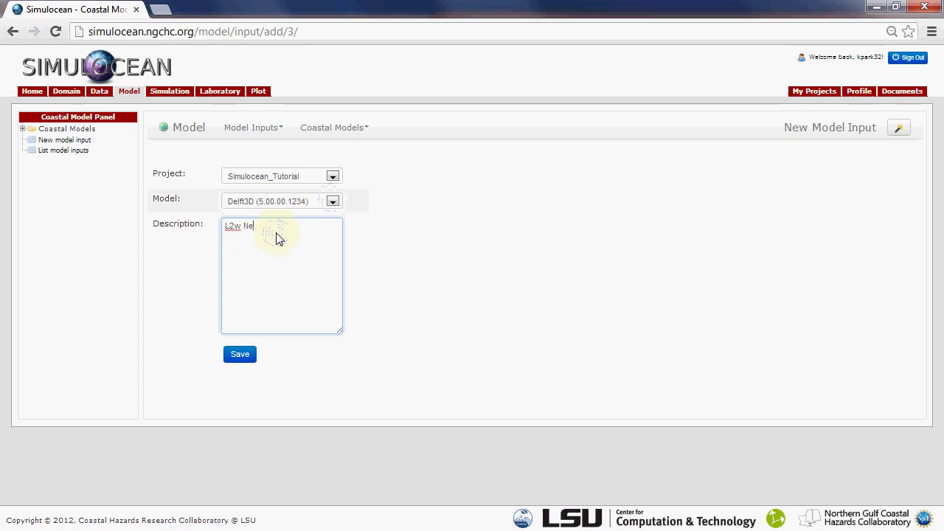
pyautogui.write('L2w Nested model')
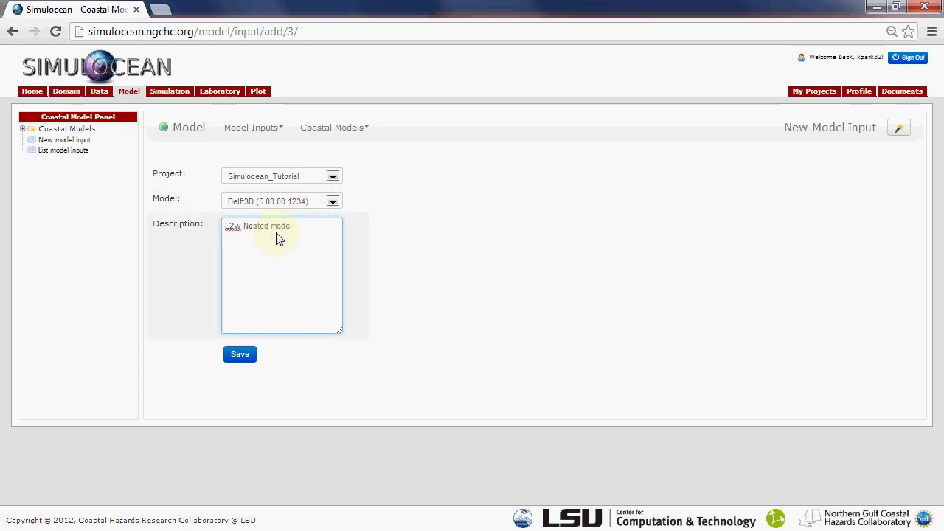
pyautogui.click(244, 356)
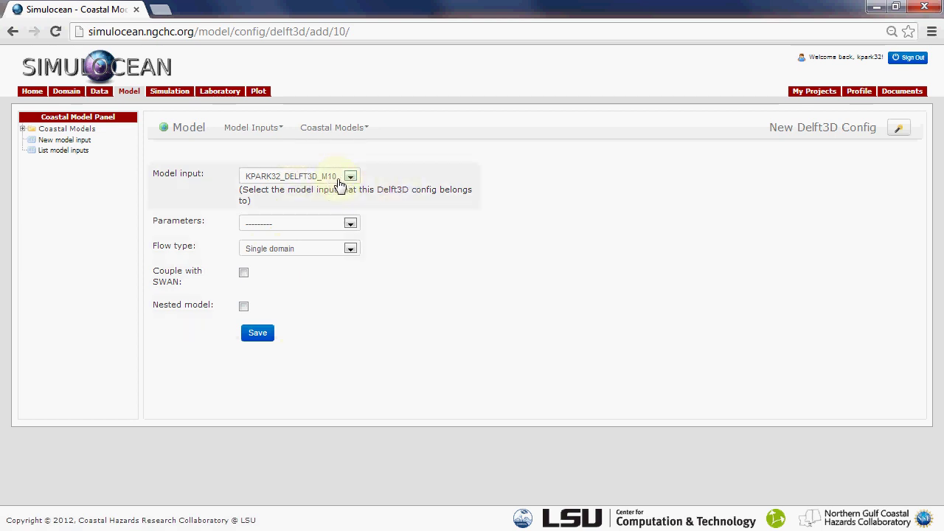
# Save M10 as a nested model with prior model M9, nested runid L2w and prior runid L1w.
pyautogui.click(244, 308)
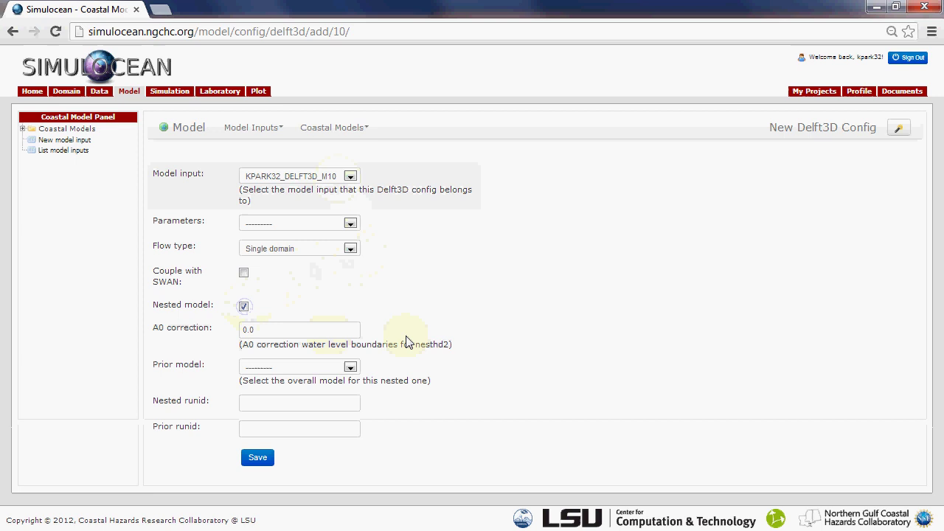
pyautogui.click(250, 327)
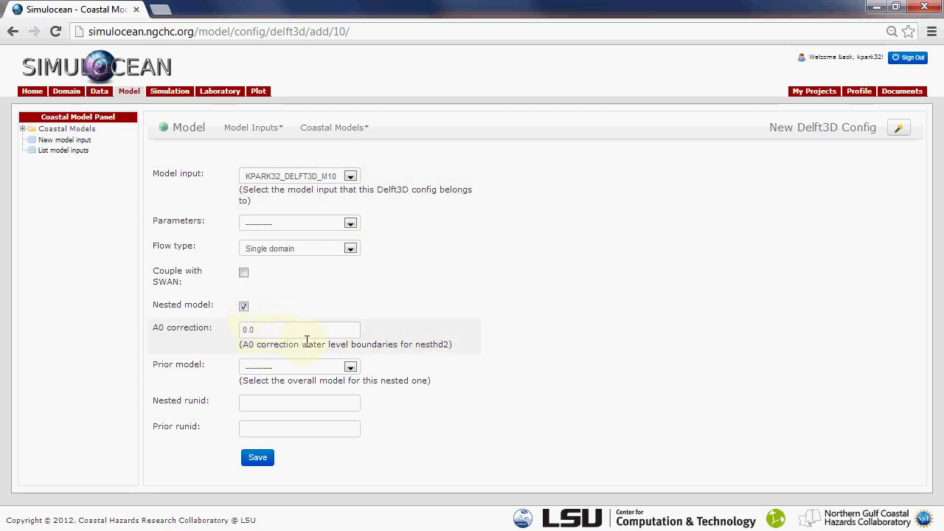
pyautogui.click(332, 371)
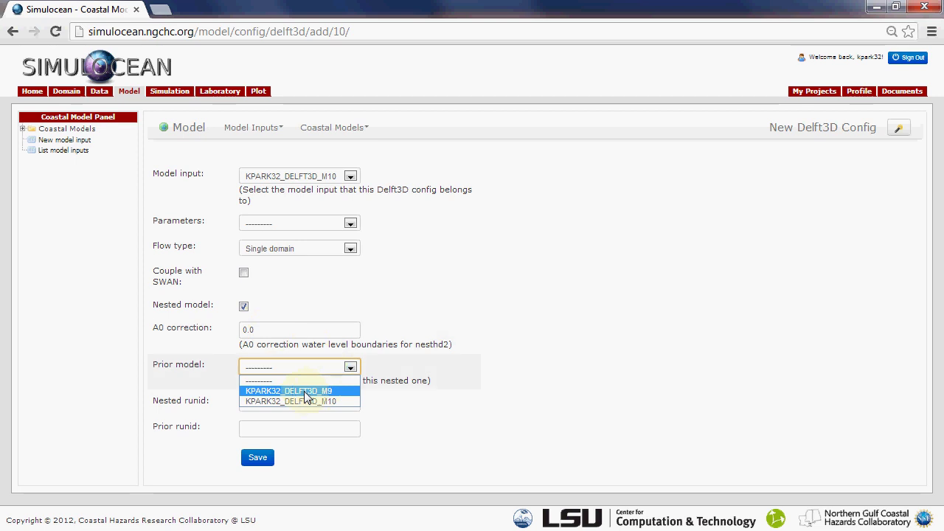
pyautogui.click(308, 392)
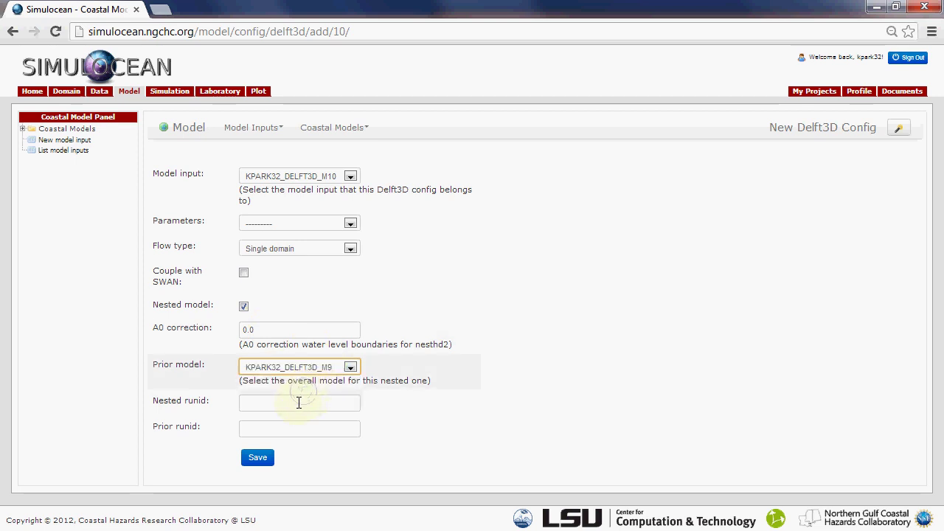
pyautogui.click(299, 402)
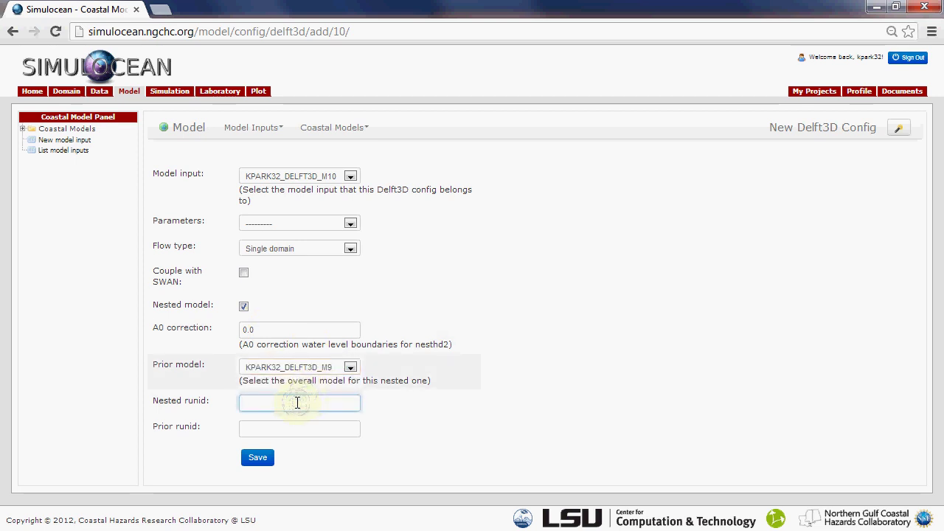
pyautogui.write('L2w')
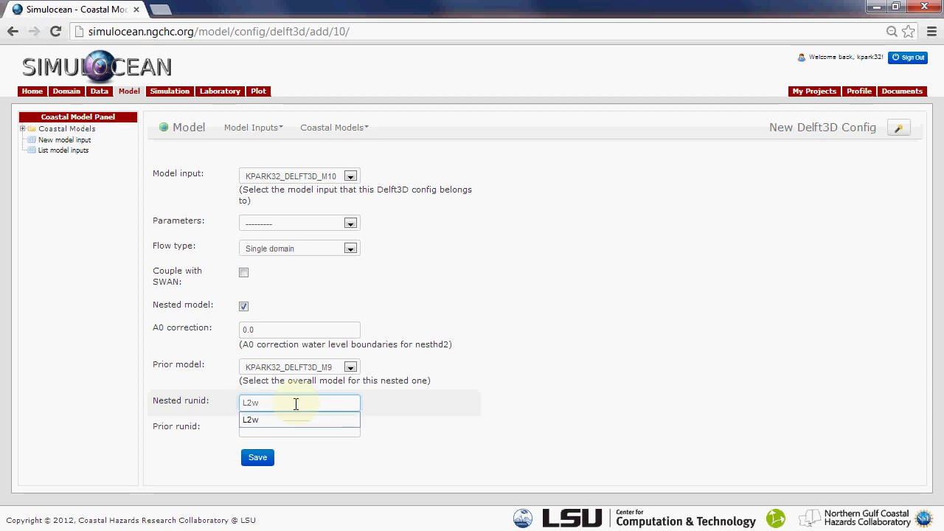
pyautogui.click(272, 420)
pyautogui.click(260, 429)
pyautogui.write('L1w')
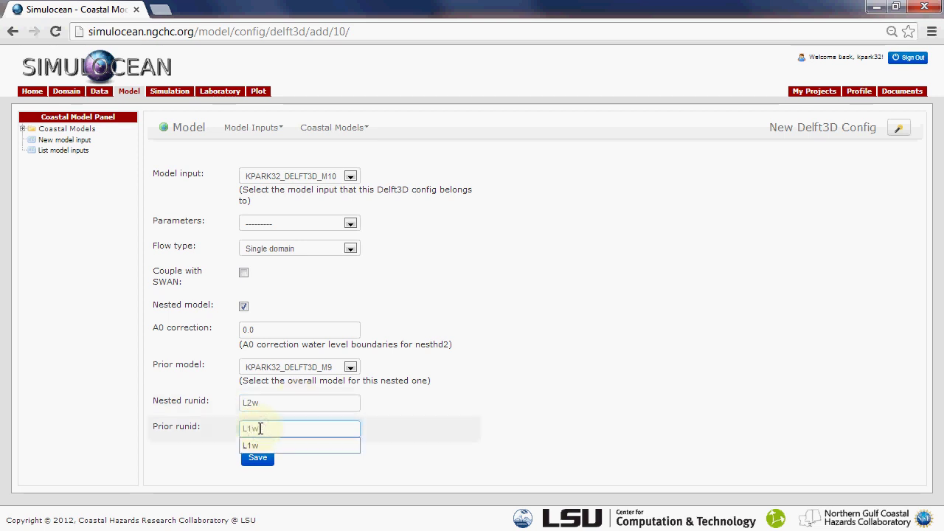
pyautogui.click(258, 443)
pyautogui.click(262, 458)
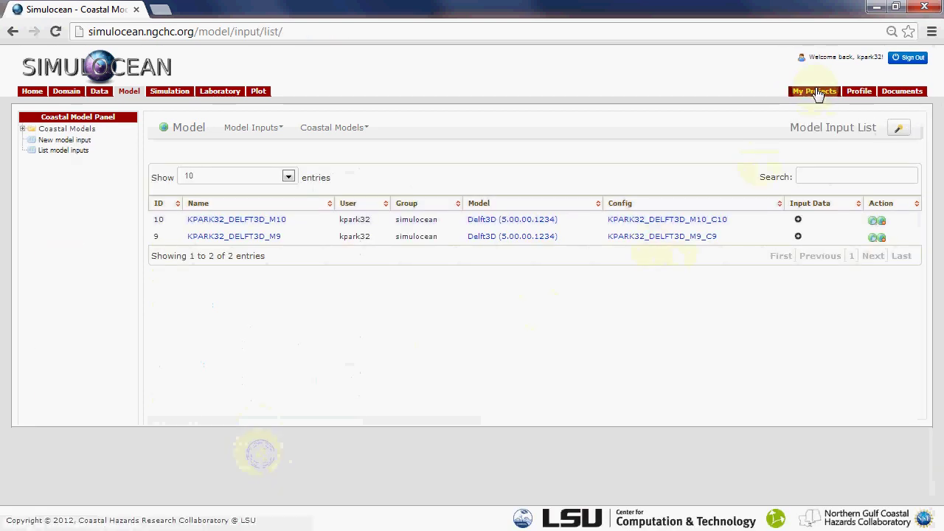
# From My Projects, go to the model input list and open M9's Input Data page.
pyautogui.click(815, 94)
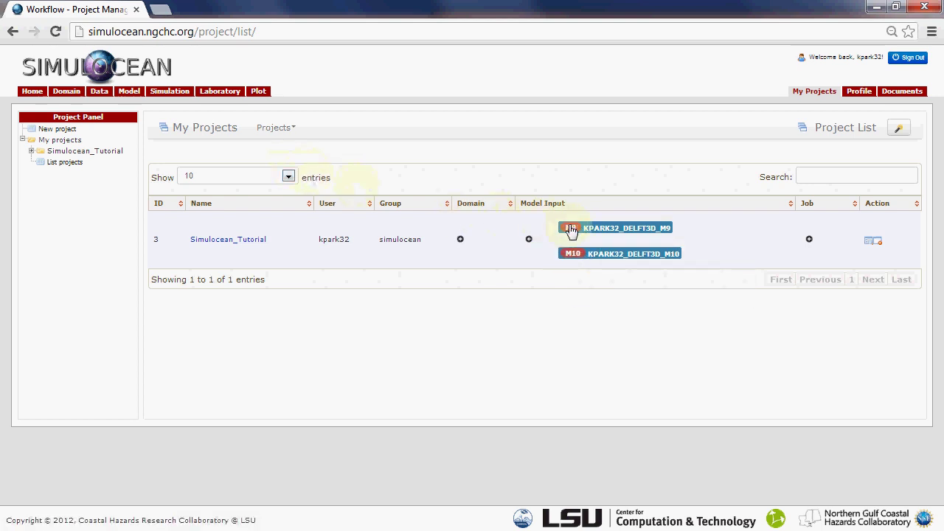
pyautogui.moveTo(572, 230)
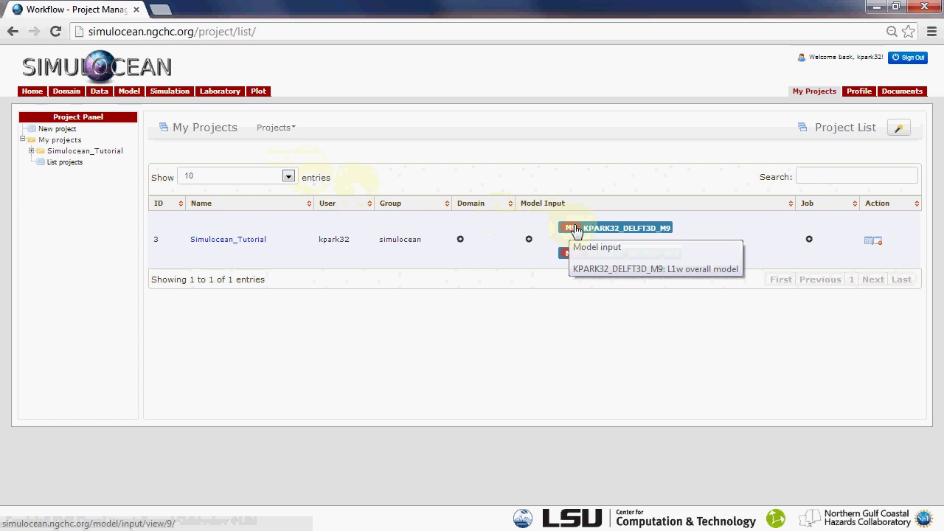
pyautogui.click(129, 91)
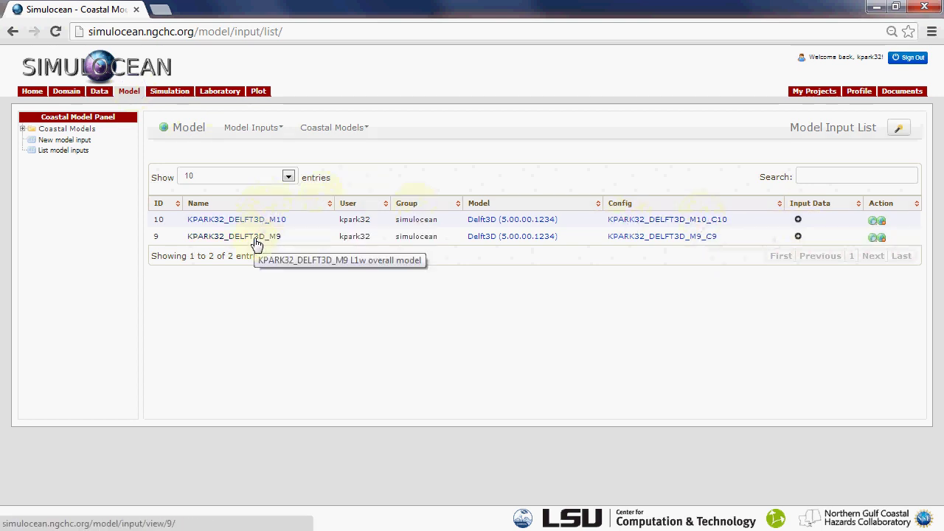
pyautogui.click(798, 237)
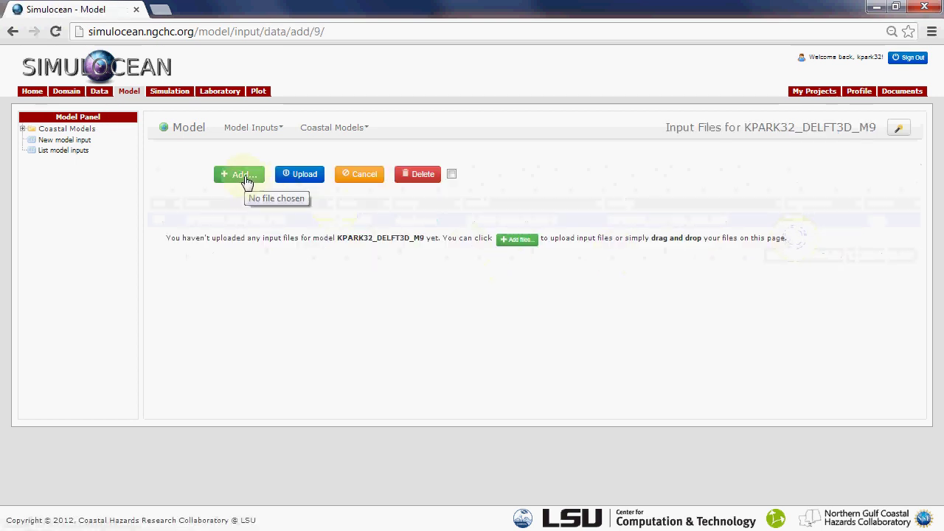
# Upload all nine files from Simulocean_Tutorial\L1w_Simulocean_Input to M9.
pyautogui.click(244, 175)
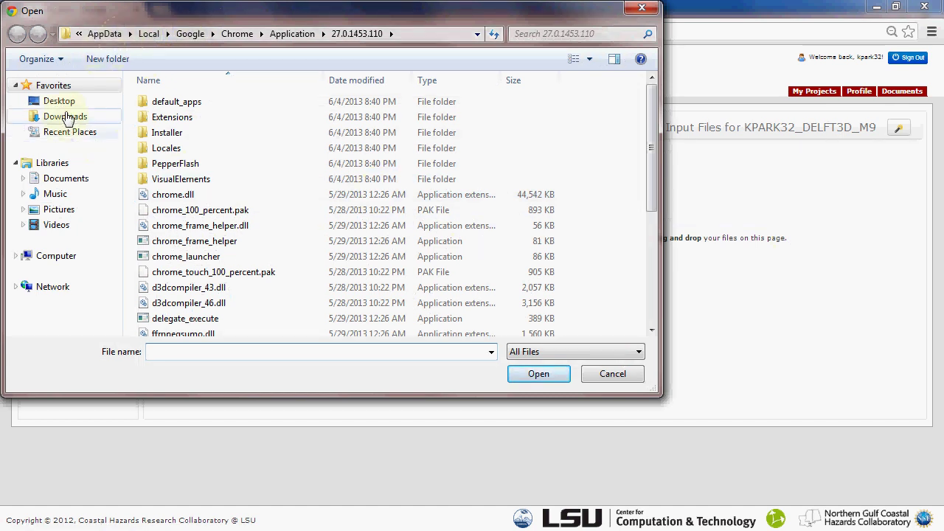
pyautogui.click(59, 101)
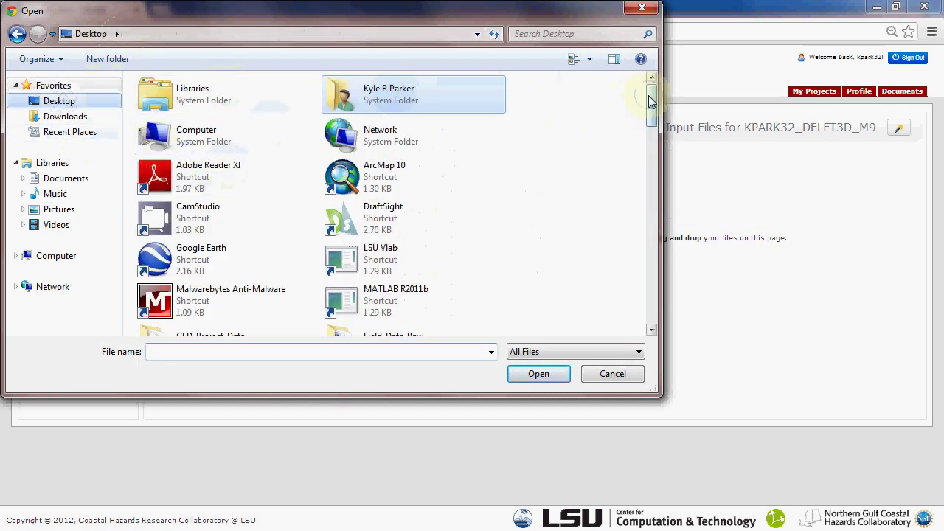
pyautogui.moveTo(651, 99); pyautogui.dragTo(653, 158)
pyautogui.doubleClick(457, 132)
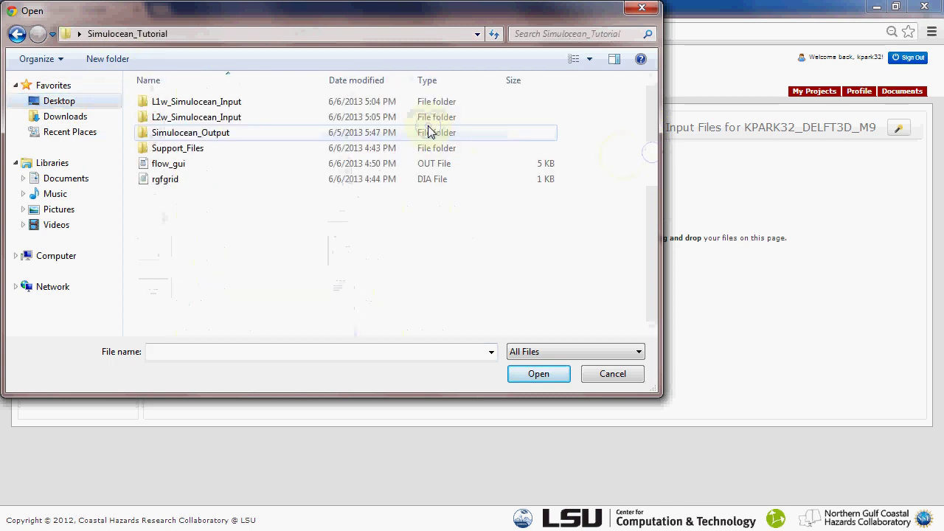
pyautogui.doubleClick(201, 104)
pyautogui.click(189, 107)
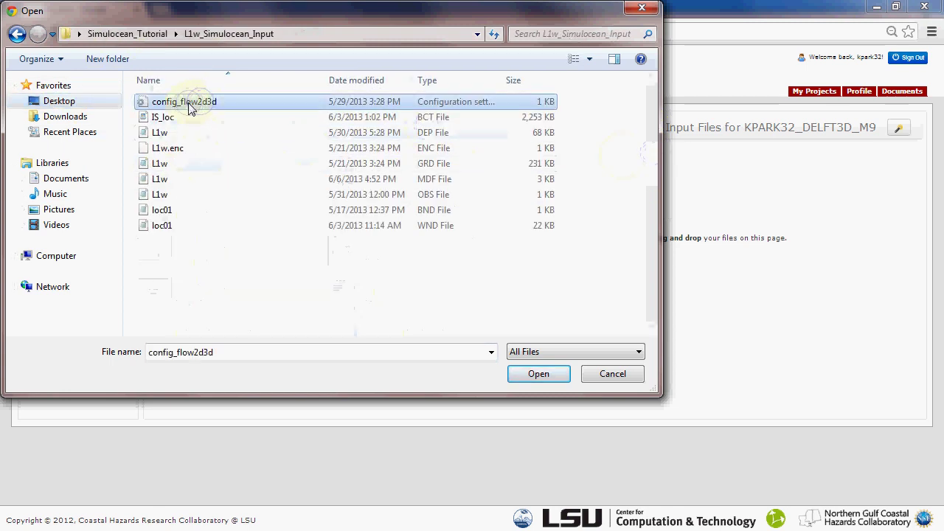
pyautogui.keyDown('shift'); pyautogui.click(163, 227); pyautogui.keyUp('shift')
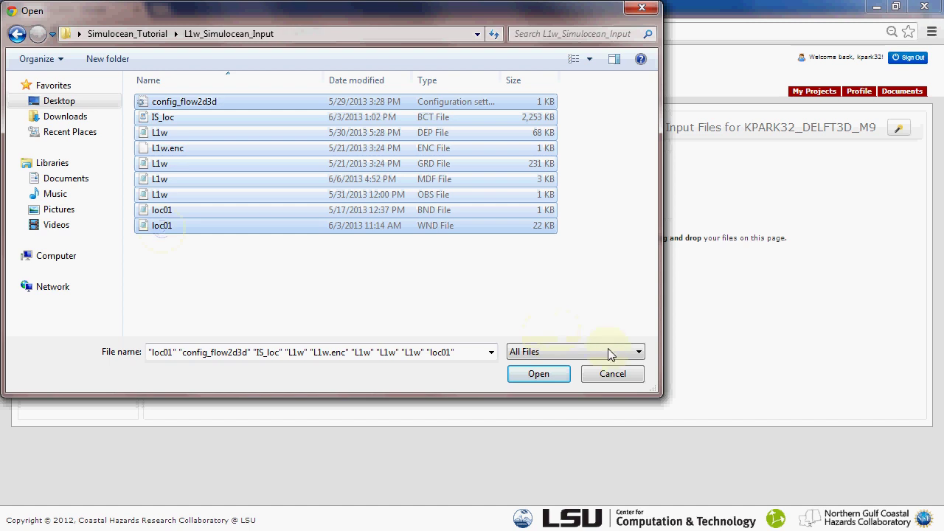
pyautogui.click(538, 374)
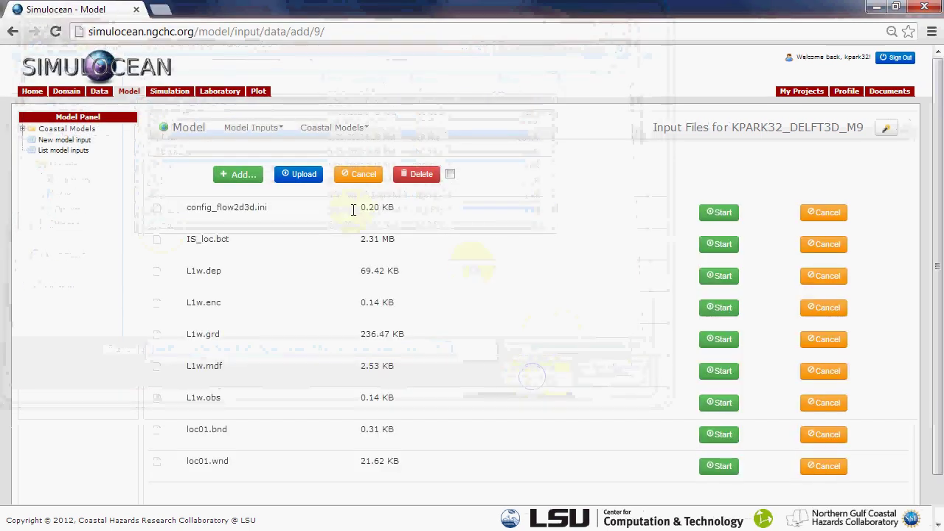
pyautogui.click(302, 181)
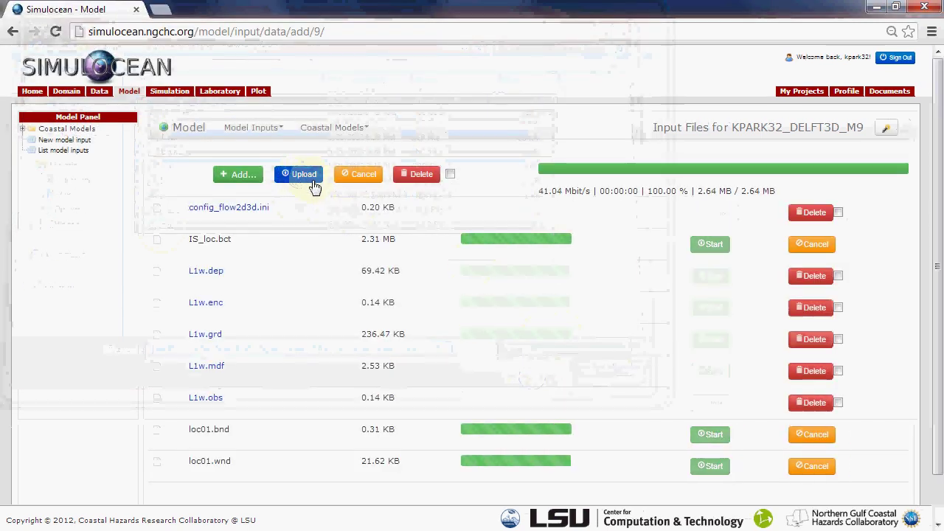
pyautogui.click(132, 92)
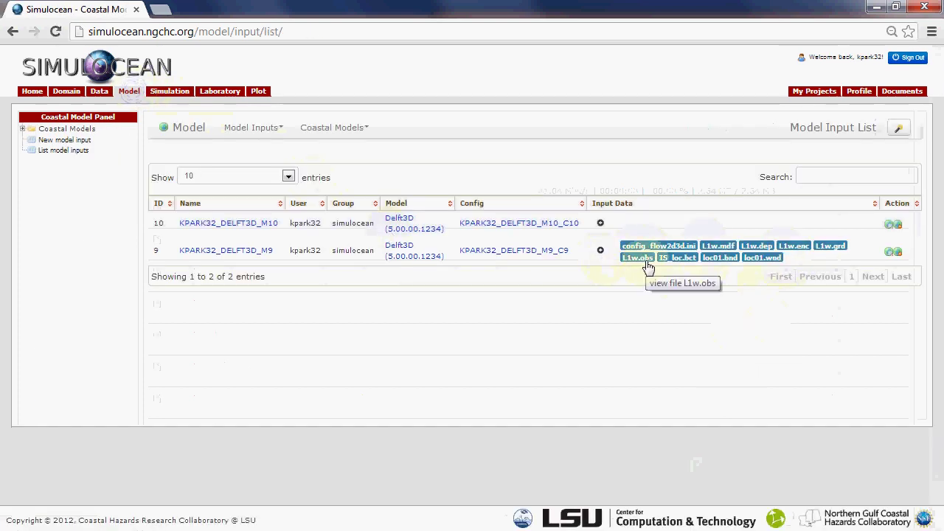
# Upload all eight files from L2w_Simulocean_Input, config_flow2d3d.ini through loc01.wnd, to M10.
pyautogui.click(601, 223)
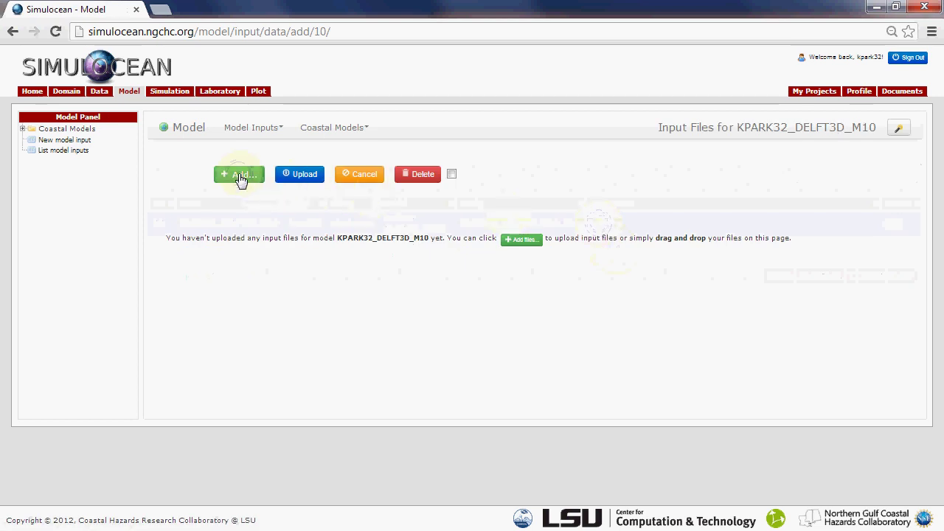
pyautogui.click(241, 179)
pyautogui.click(158, 35)
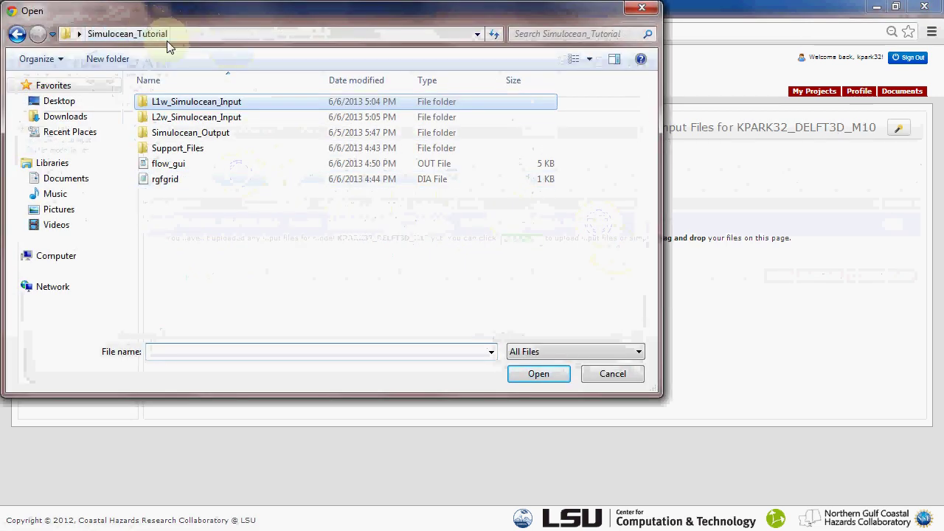
pyautogui.doubleClick(198, 117)
pyautogui.click(180, 102)
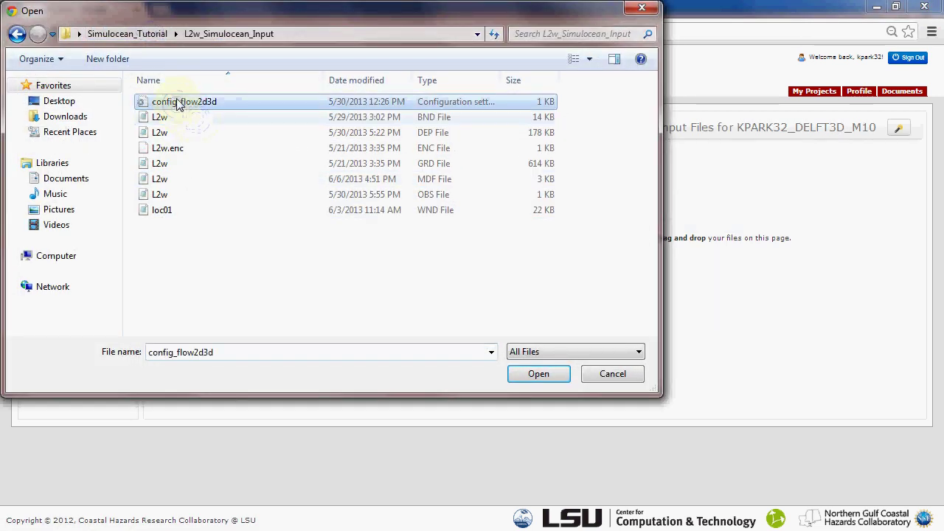
pyautogui.keyDown('shift'); pyautogui.click(175, 209); pyautogui.keyUp('shift')
pyautogui.click(554, 379)
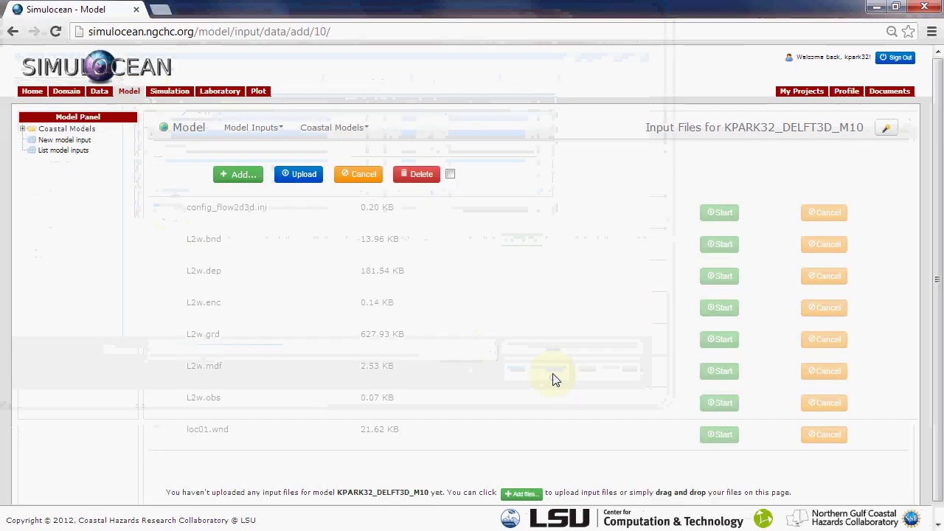
pyautogui.click(292, 179)
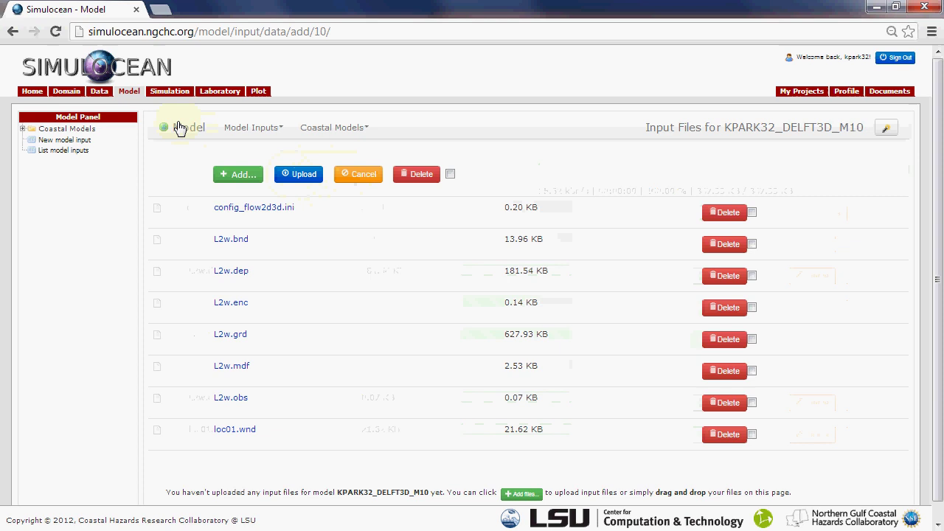
pyautogui.click(803, 93)
# Check that M10 holds the eight L2w input files, then return to My Projects.
pyautogui.click(596, 229)
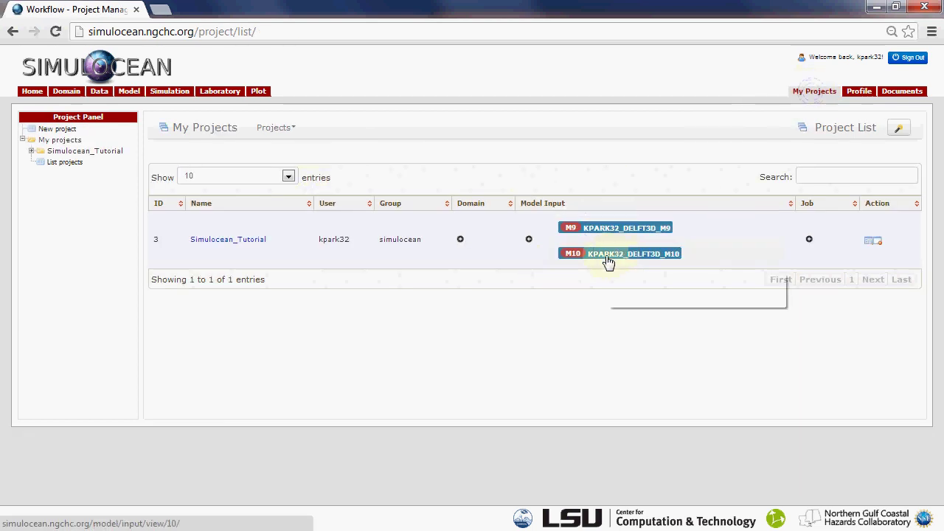
pyautogui.click(609, 254)
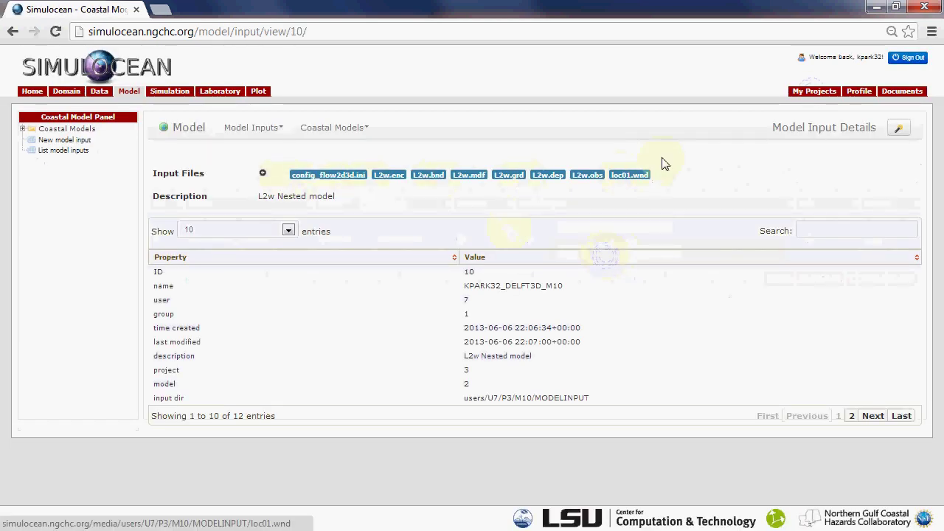
pyautogui.click(807, 94)
pyautogui.click(809, 101)
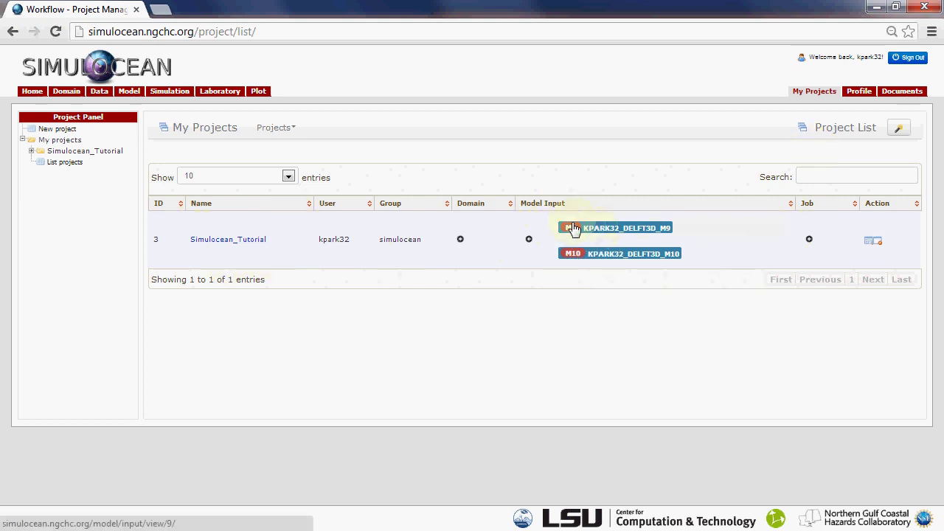
# Start a new job using the M10 model input on the Queen Bee machine.
pyautogui.click(809, 242)
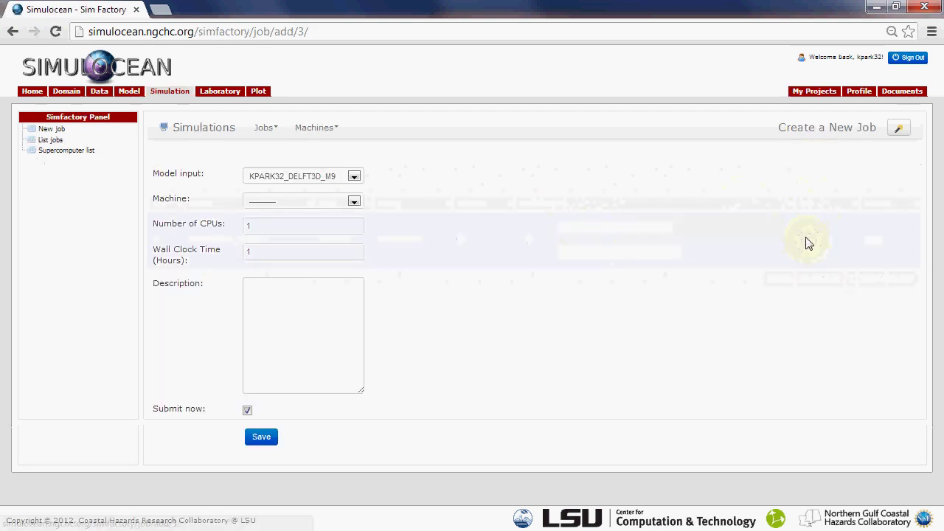
pyautogui.click(354, 180)
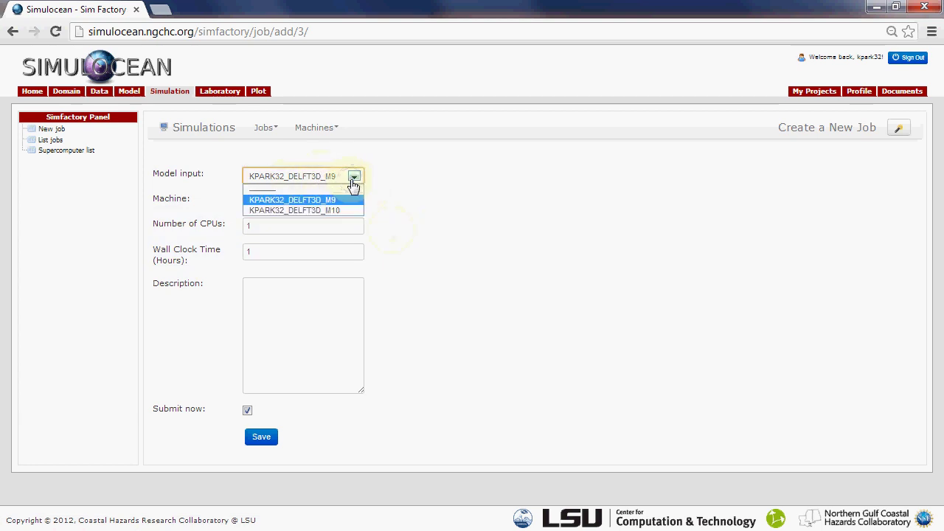
pyautogui.click(332, 211)
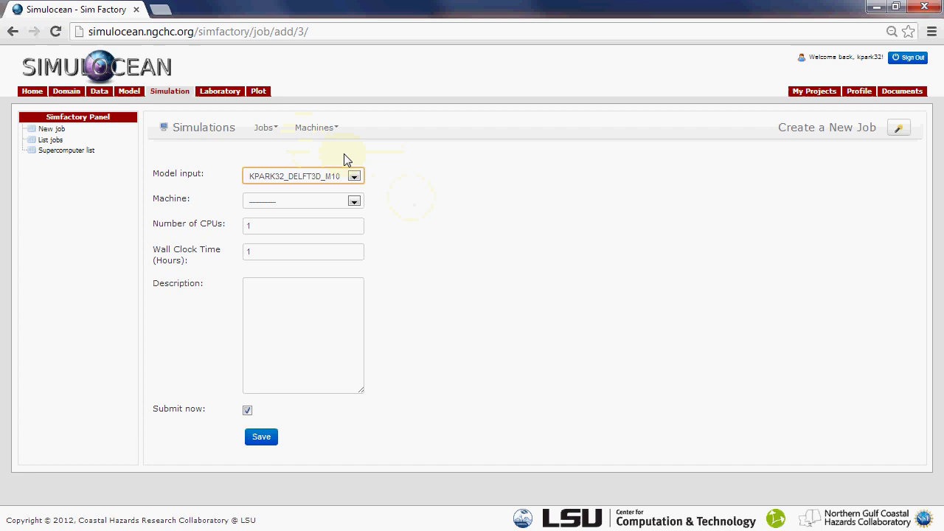
pyautogui.click(355, 202)
pyautogui.click(313, 225)
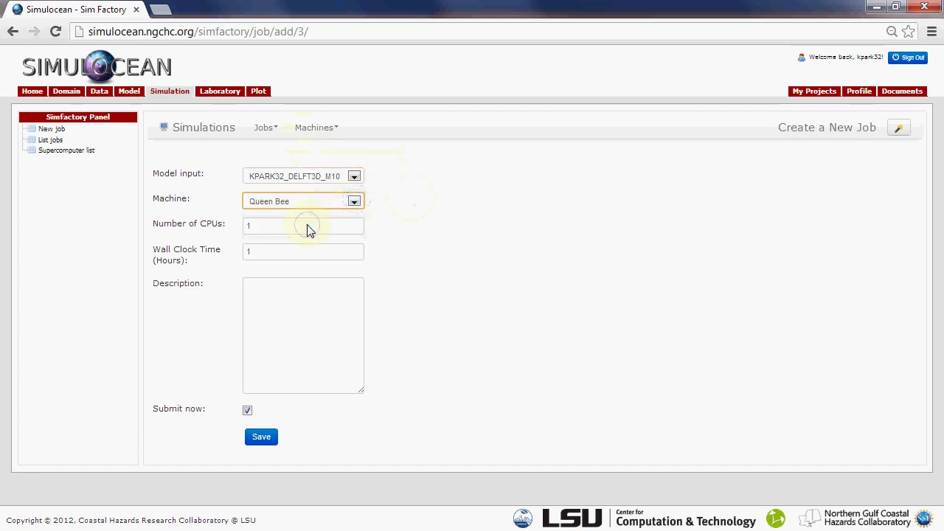
# Set the job to 4 CPUs and 2 wall-clock hours, then begin the description.
pyautogui.moveTo(284, 228); pyautogui.dragTo(240, 233)
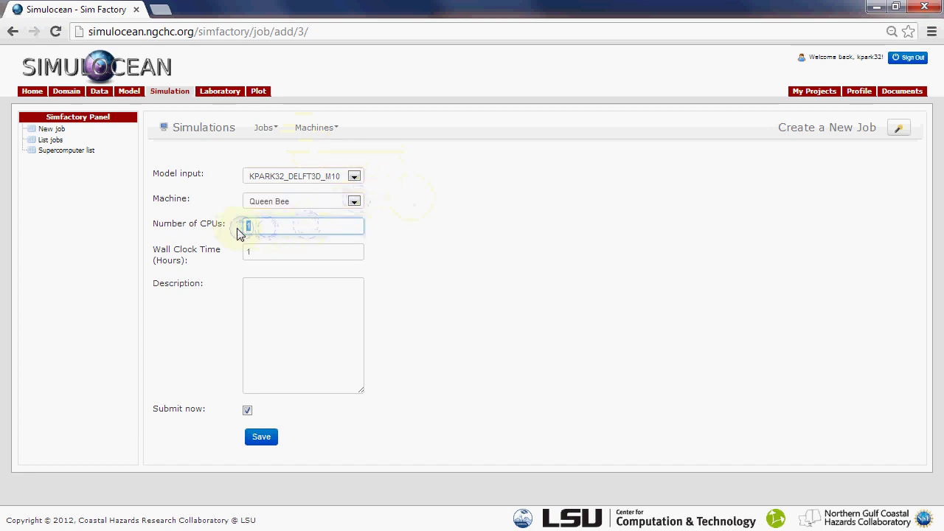
pyautogui.write('4')
pyautogui.click(246, 251)
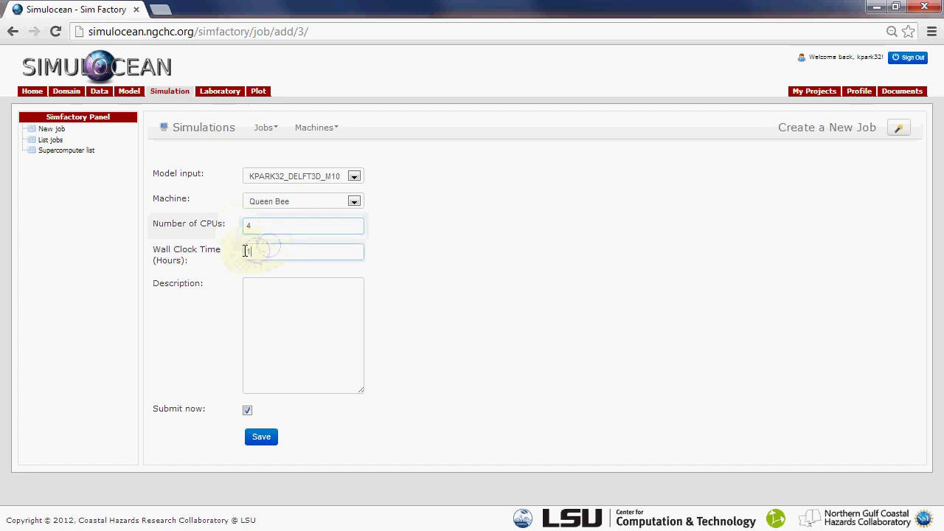
pyautogui.moveTo(246, 251); pyautogui.dragTo(240, 254)
pyautogui.write('2')
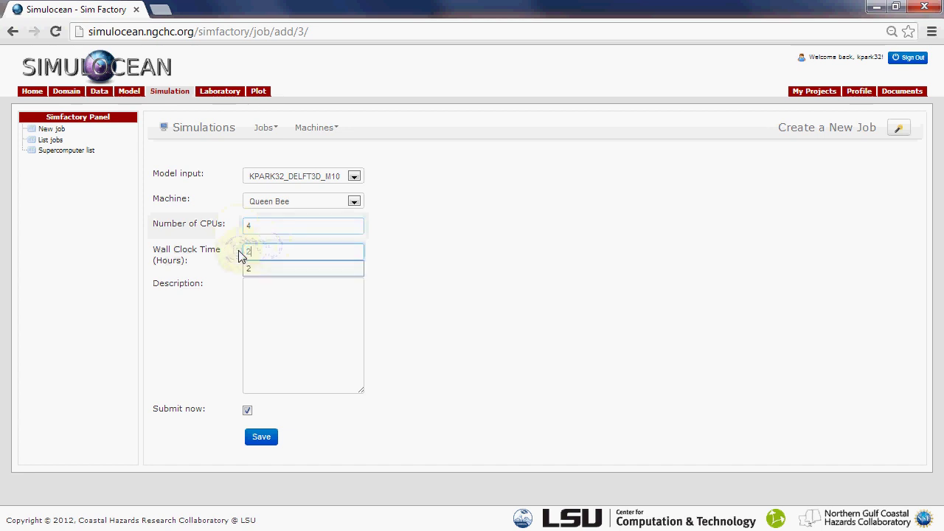
pyautogui.click(253, 268)
pyautogui.click(263, 283)
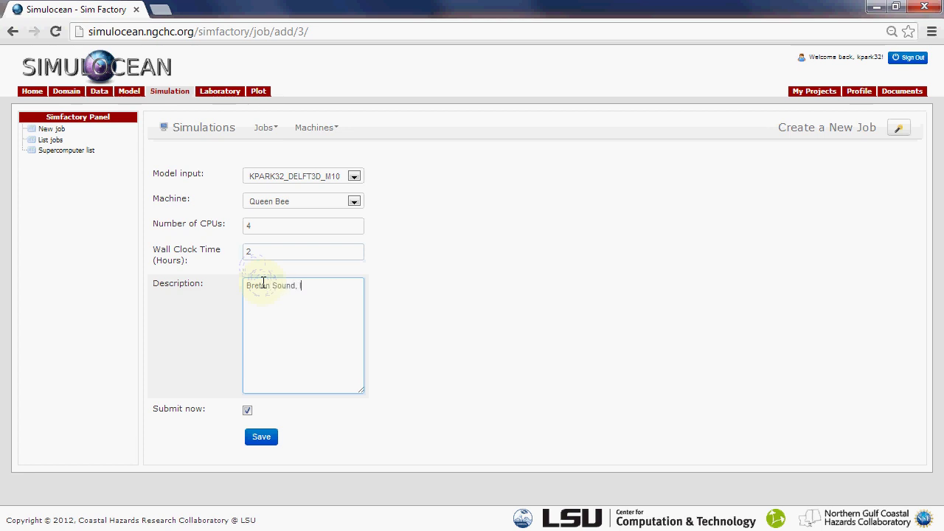
# Save and submit the job, then open job 8's details from the Job List.
pyautogui.click(466, 291)
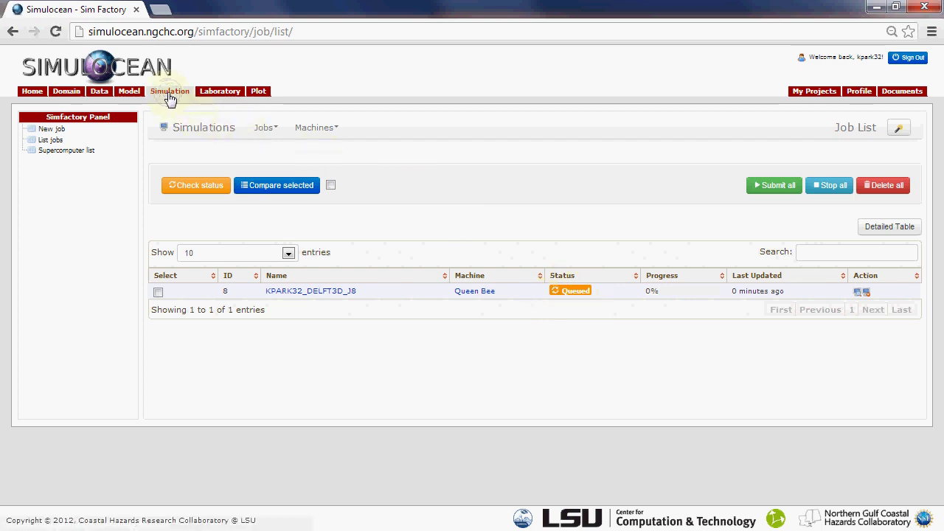
pyautogui.click(312, 293)
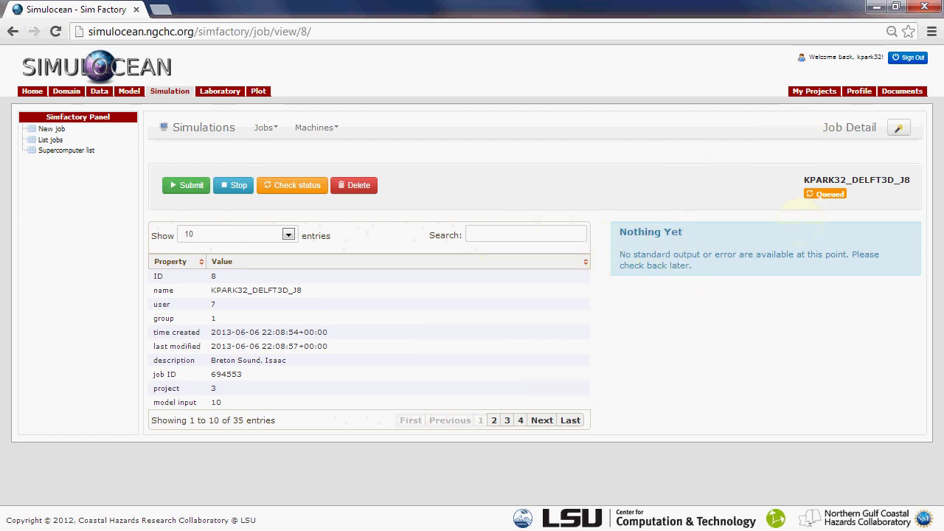
# Recheck job 8 until it shows Running, then download its standard output as simulocean (4).out.
pyautogui.hotkey('alt', 'Left')
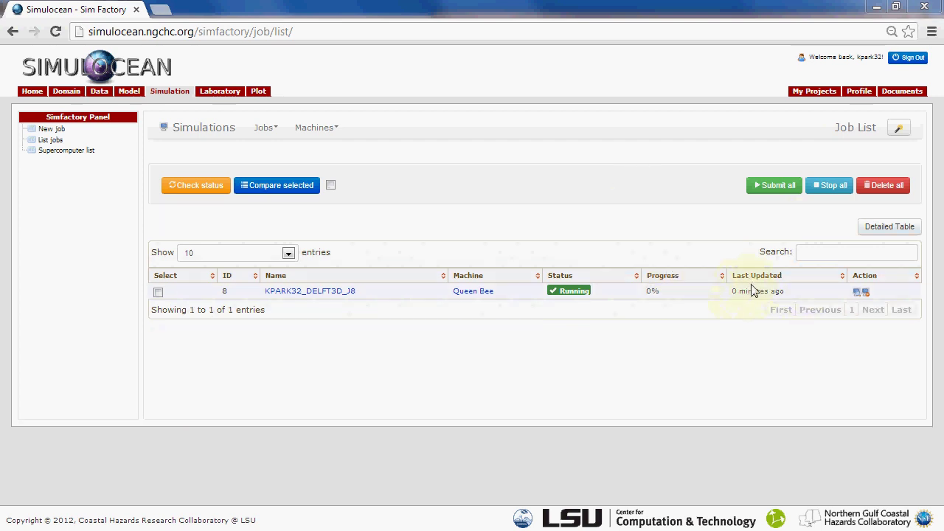
pyautogui.click(289, 293)
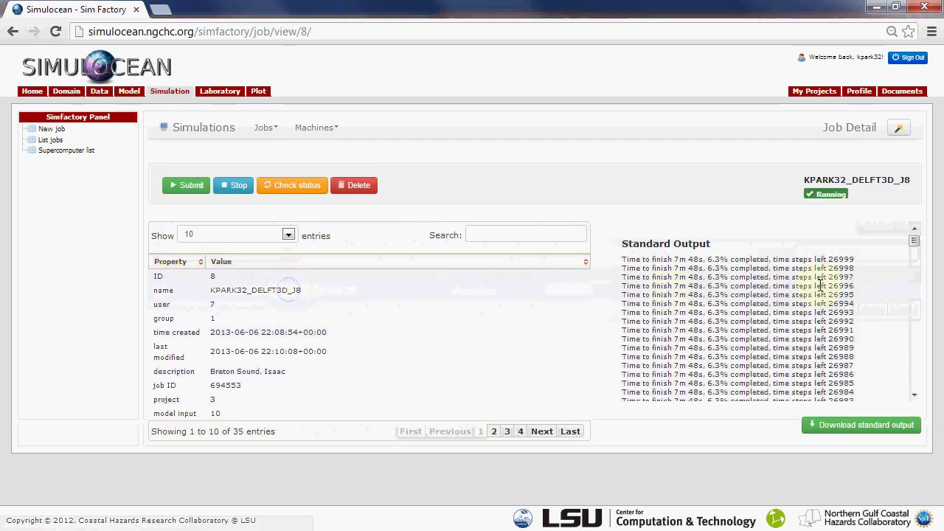
pyautogui.moveTo(917, 246); pyautogui.dragTo(911, 386)
pyautogui.hotkey('alt', 'Left')
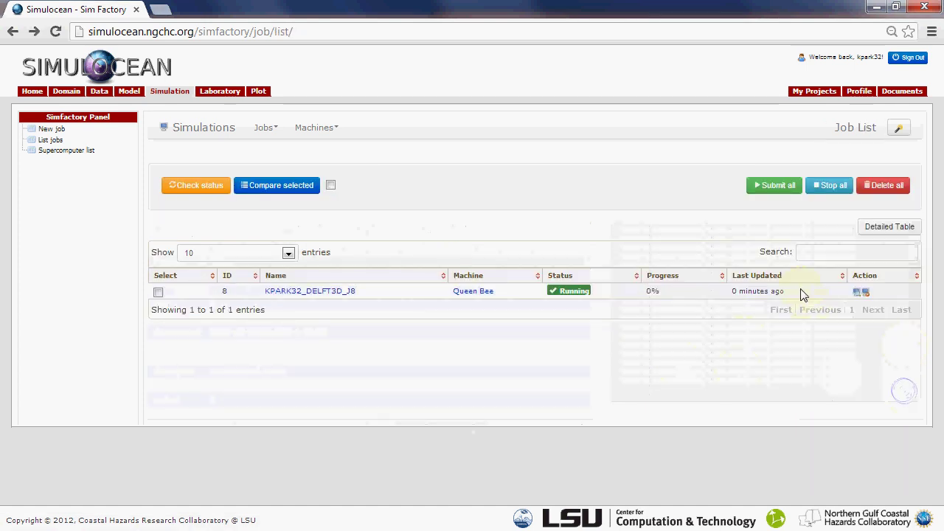
pyautogui.click(332, 291)
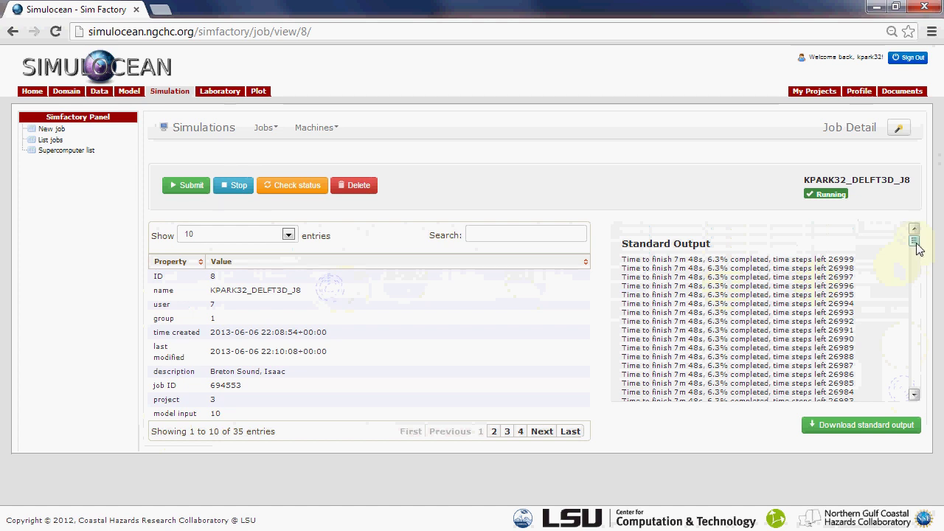
pyautogui.moveTo(915, 246); pyautogui.dragTo(913, 385)
pyautogui.hotkey('alt', 'Left')
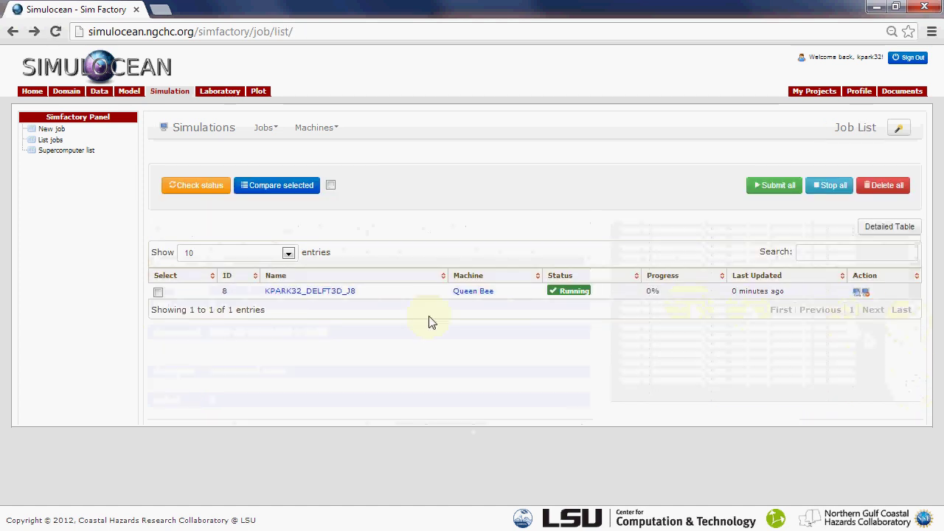
pyautogui.click(326, 292)
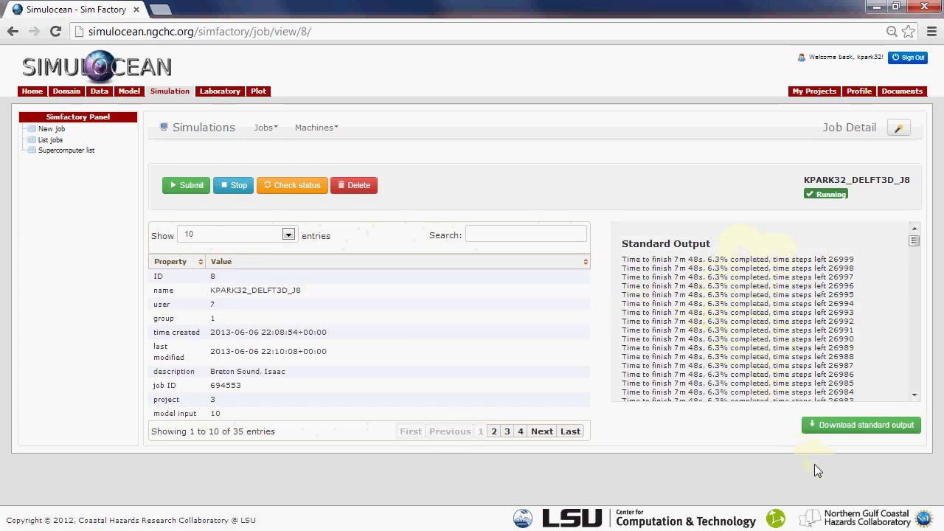
pyautogui.click(841, 426)
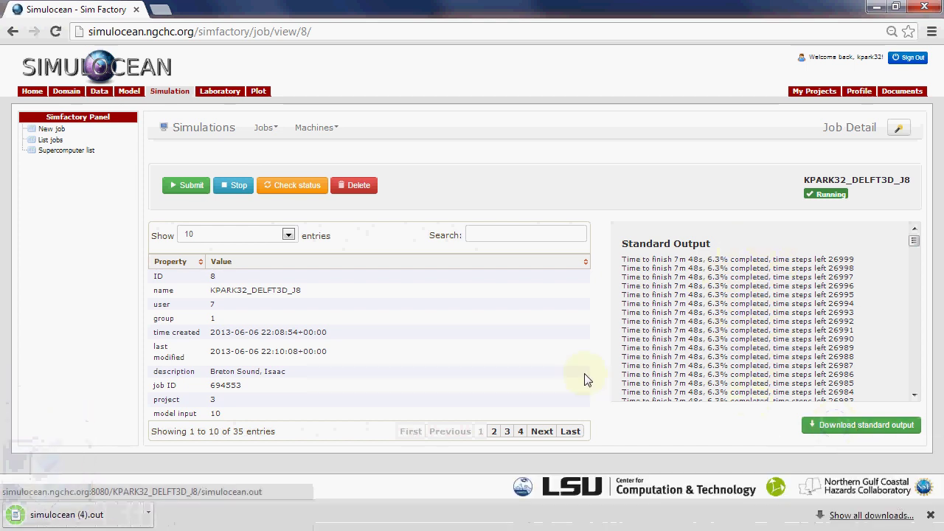
# Open simulocean (4).out in WordPad and scroll to the 7.3% completed progress lines.
pyautogui.click(64, 516)
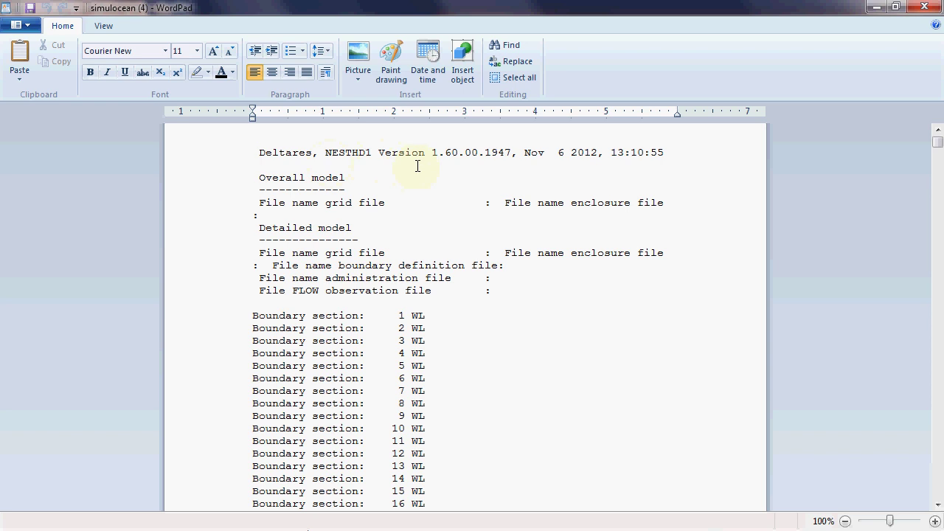
pyautogui.scroll(-20, 492, 276)
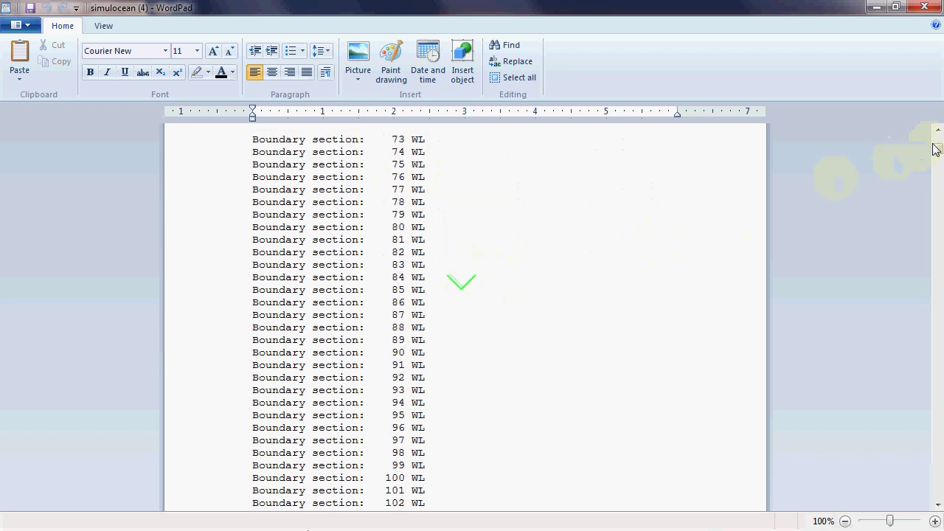
pyautogui.moveTo(938, 157); pyautogui.dragTo(941, 177)
pyautogui.scroll(-9, 495, 228)
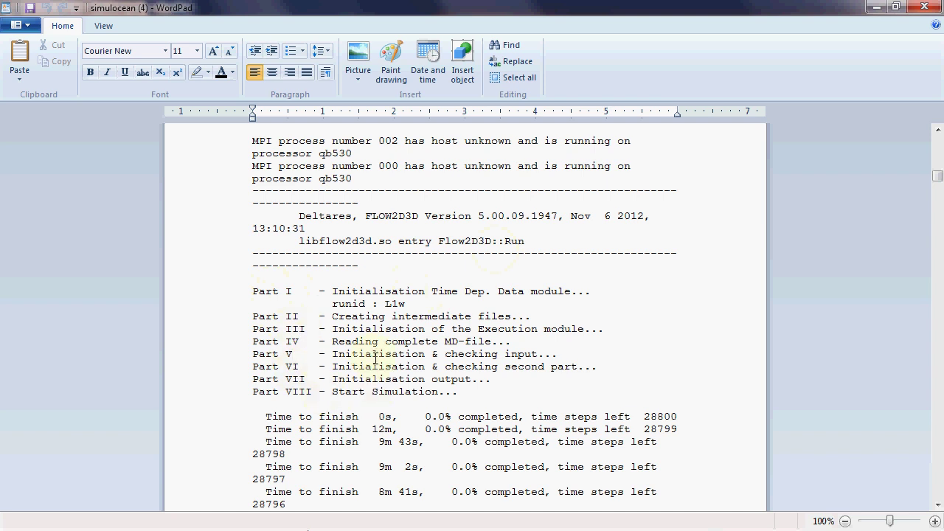
pyautogui.scroll(-3, 368, 364)
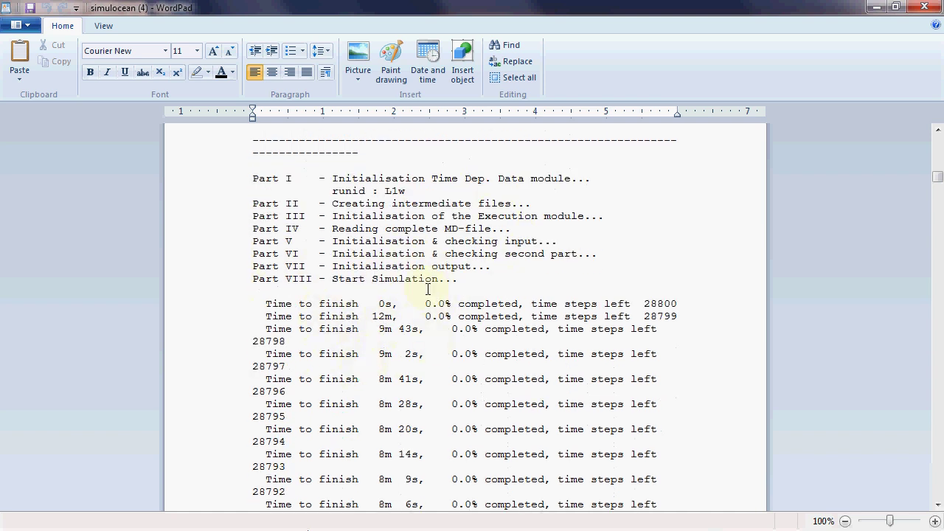
pyautogui.doubleClick(402, 192)
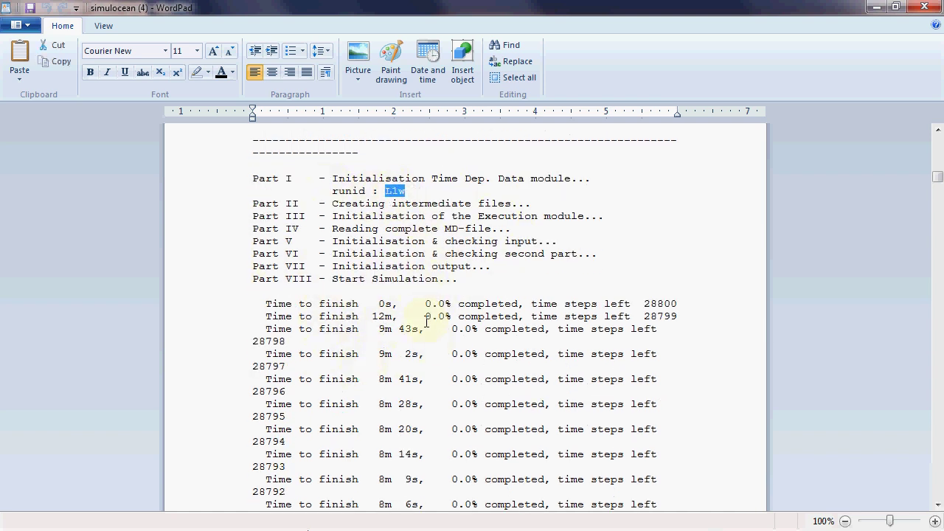
pyautogui.scroll(-4, 428, 357)
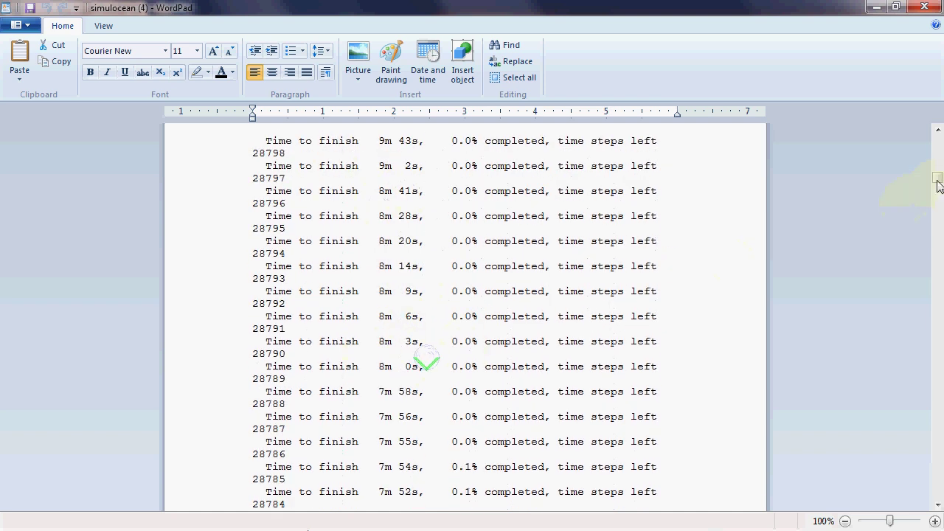
pyautogui.moveTo(938, 185); pyautogui.dragTo(941, 504)
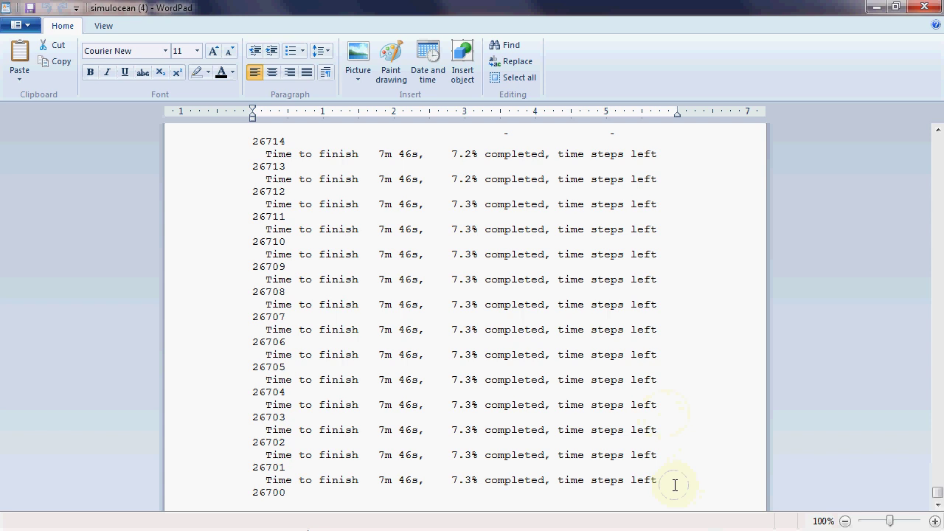
# Minimize WordPad and open the running M10 job J8 from My Projects.
pyautogui.click(872, 9)
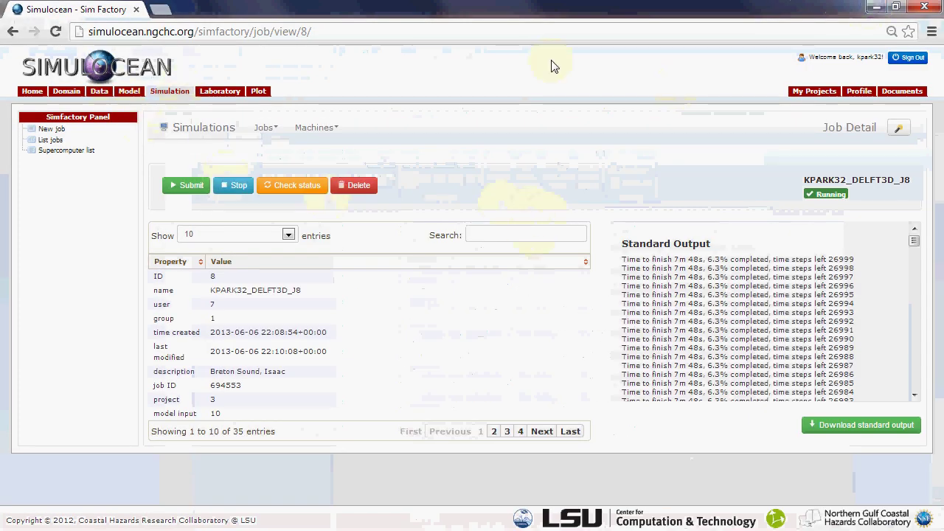
pyautogui.click(814, 90)
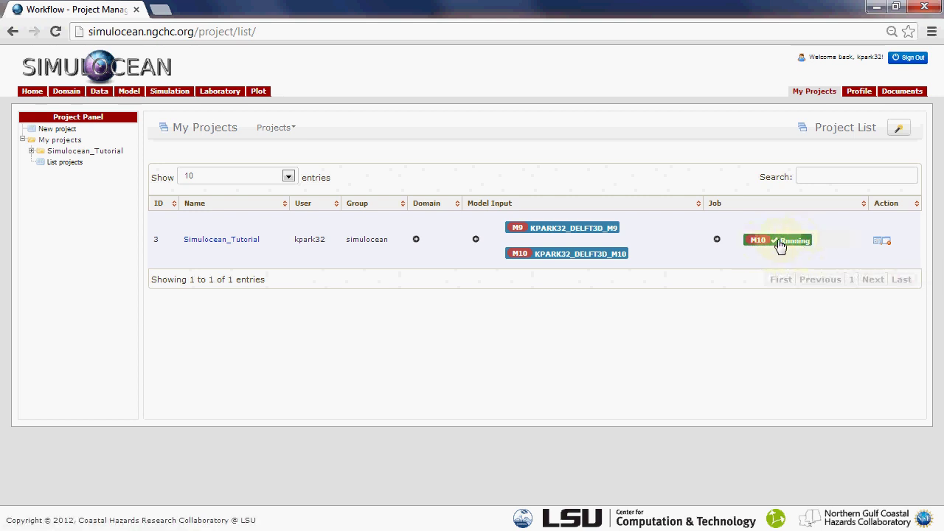
pyautogui.click(793, 258)
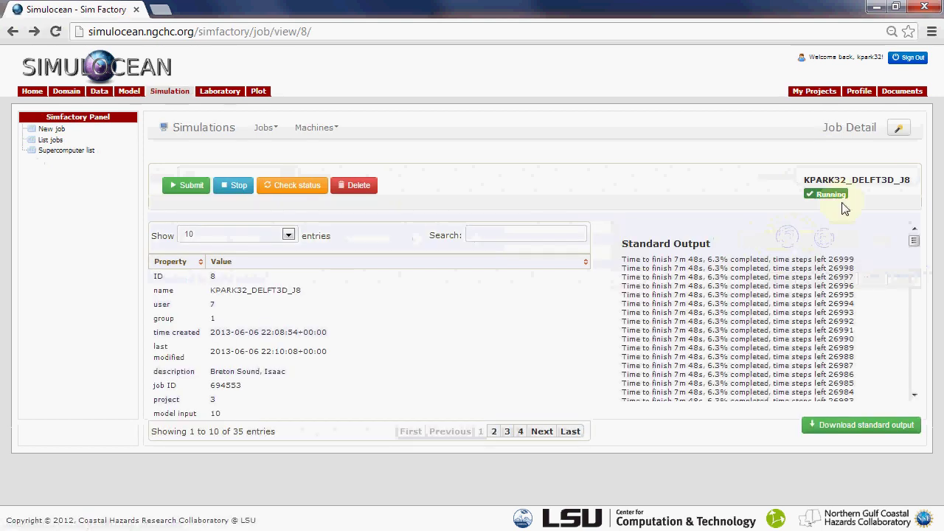